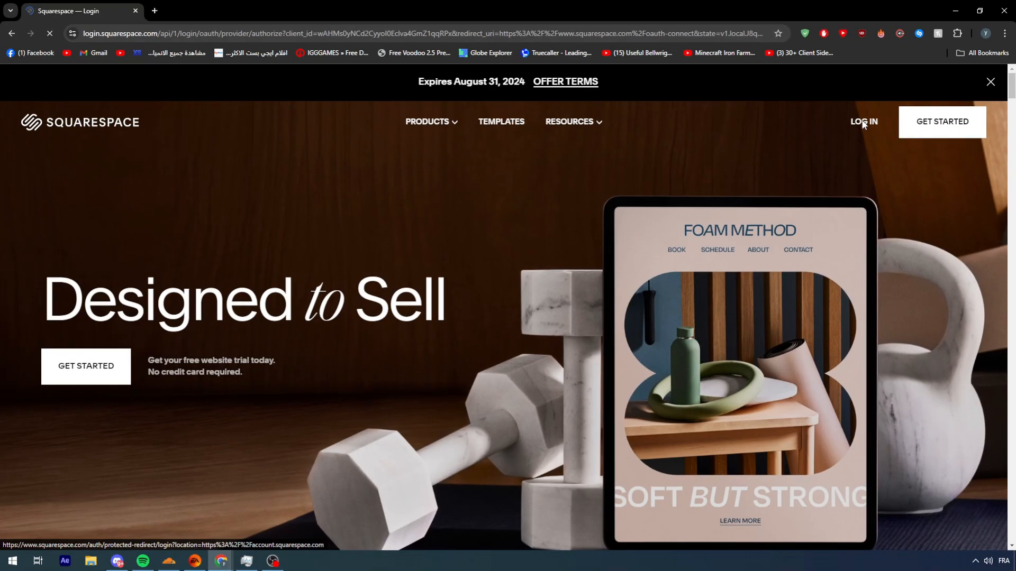
Step: Log in to Squarespace with the existing Google account
left_click(786, 186)
left_click(680, 291)
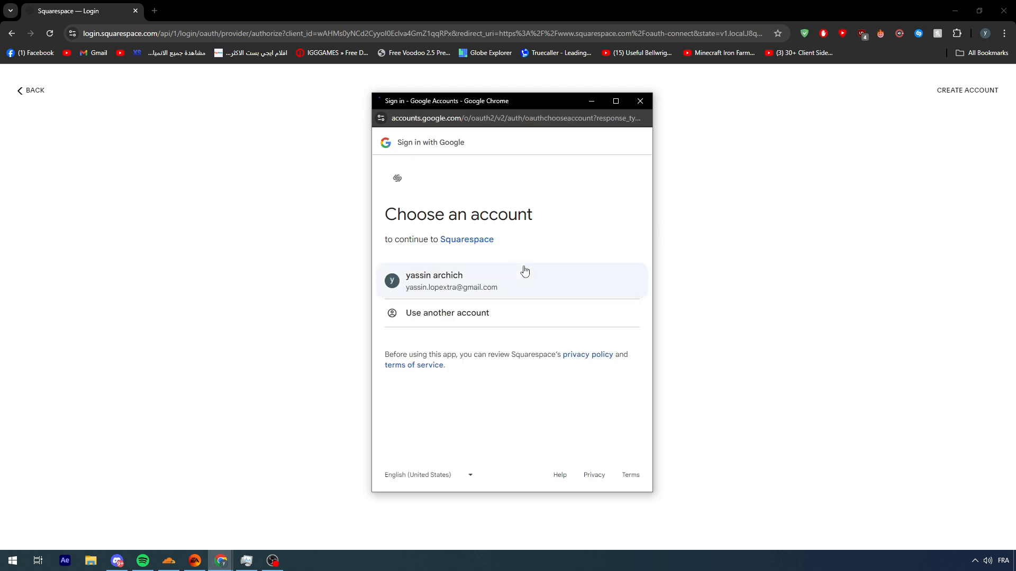
left_click(524, 274)
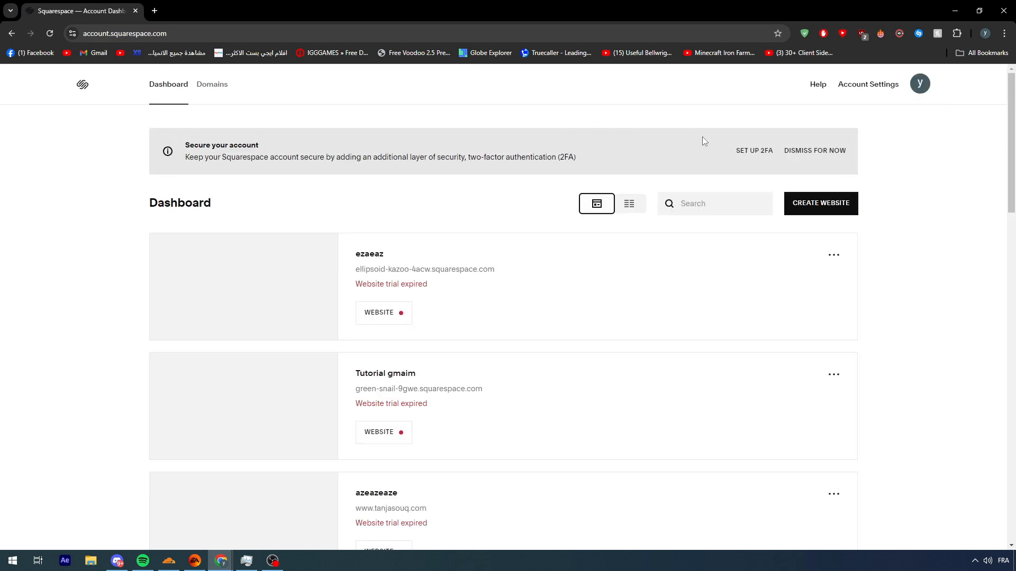
Step: Delete the expired ezaeaz website from the account dashboard and confirm its permanent deletion
scroll(703, 176, "down", 10)
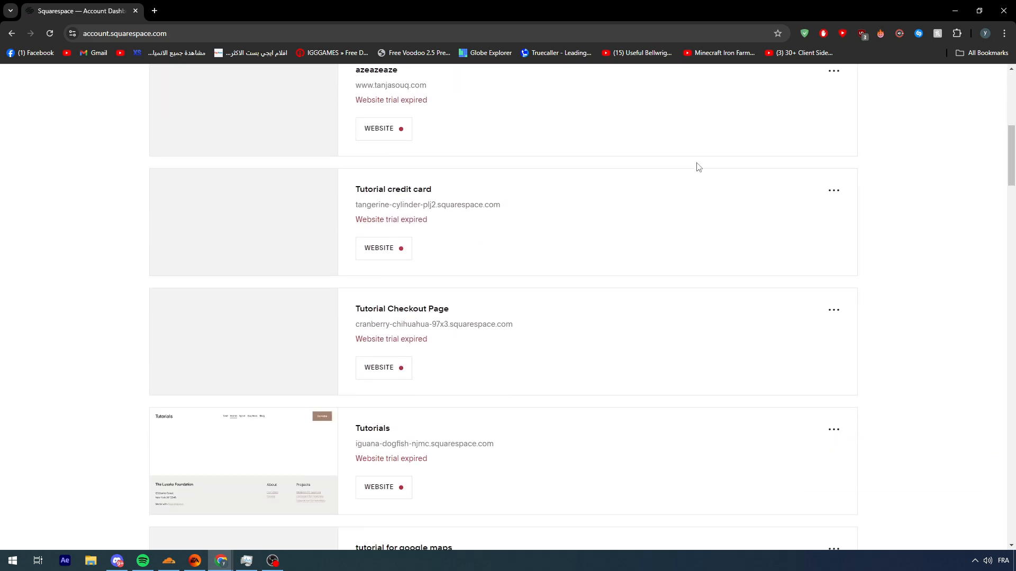
scroll(702, 175, "down", 5)
scroll(866, 263, "up", 15)
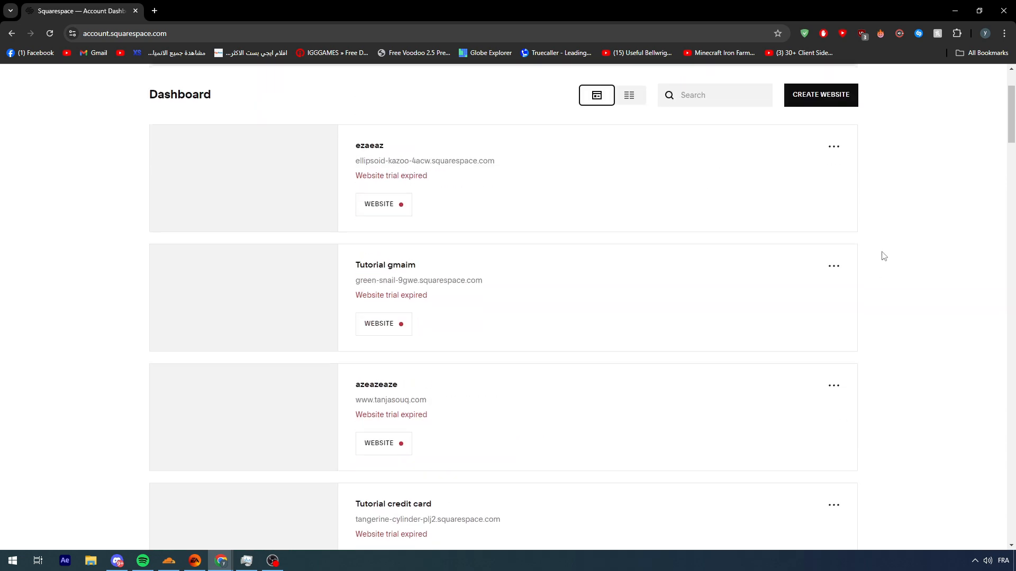
left_click(812, 271)
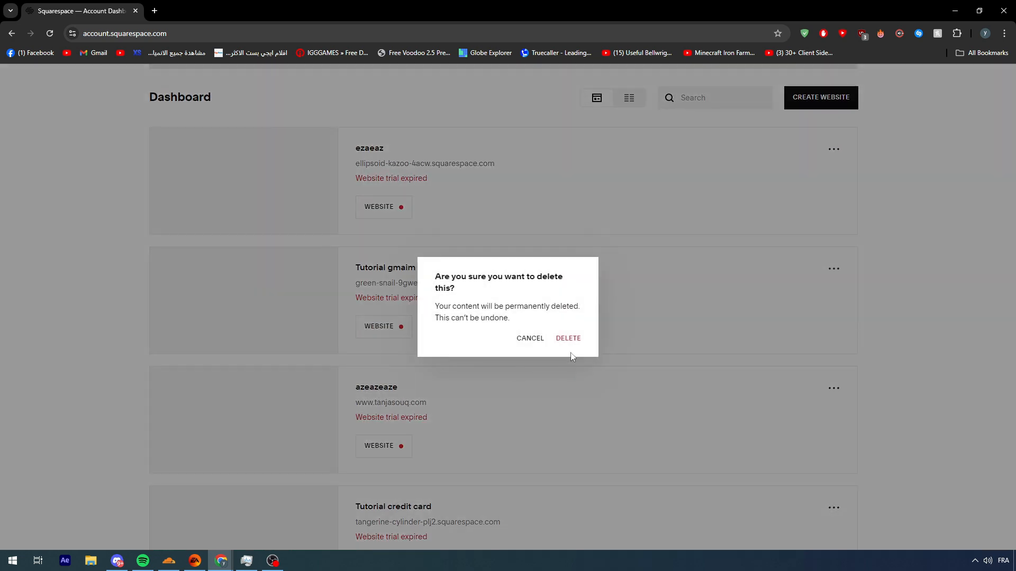
left_click(577, 335)
Step: Create a new website about Blogging Resources & Services, skip the website goals question and browse the designer templates
scroll(777, 235, "up", 2)
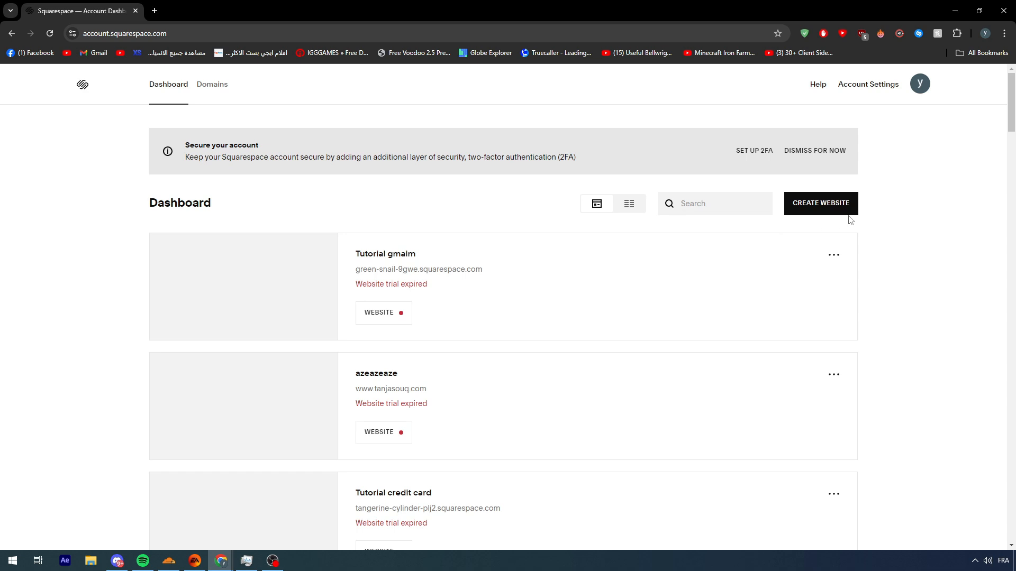
left_click(821, 207)
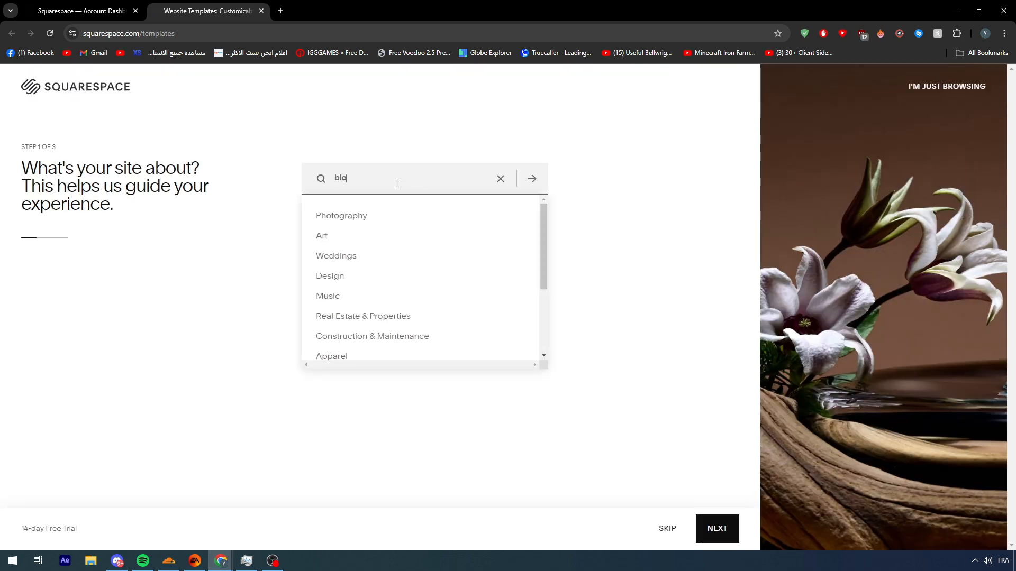
left_click(431, 220)
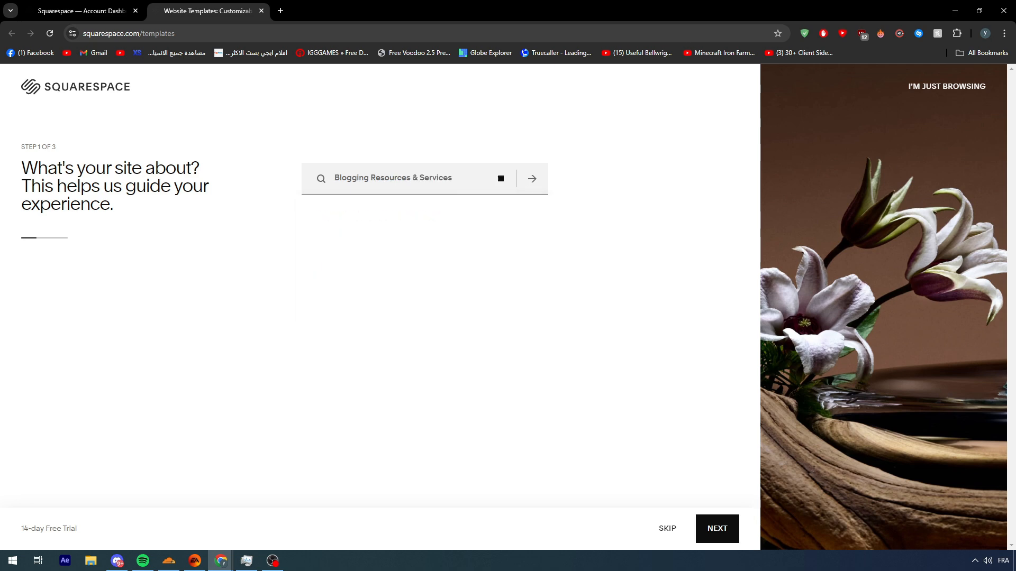
left_click(706, 535)
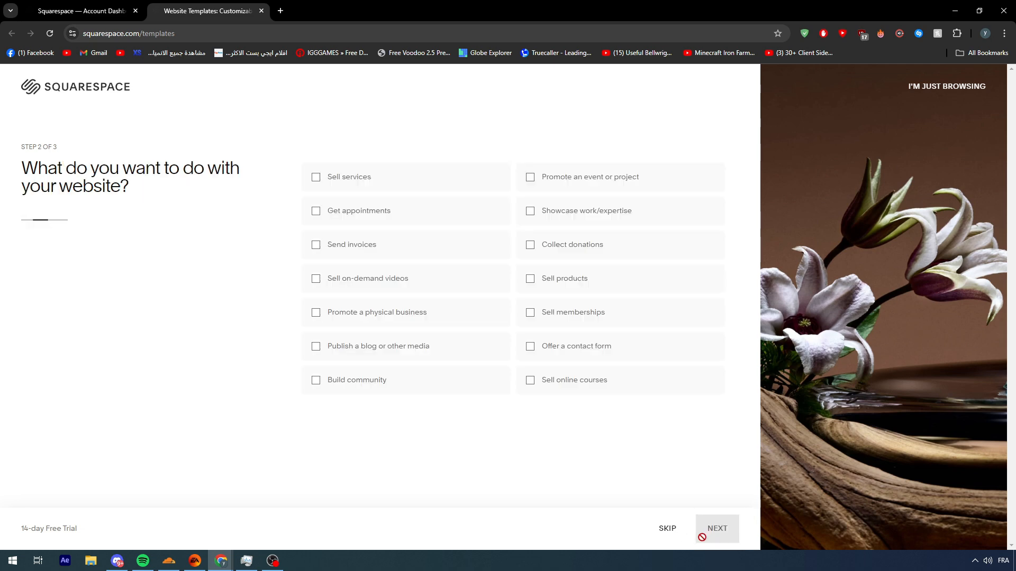
left_click(668, 530)
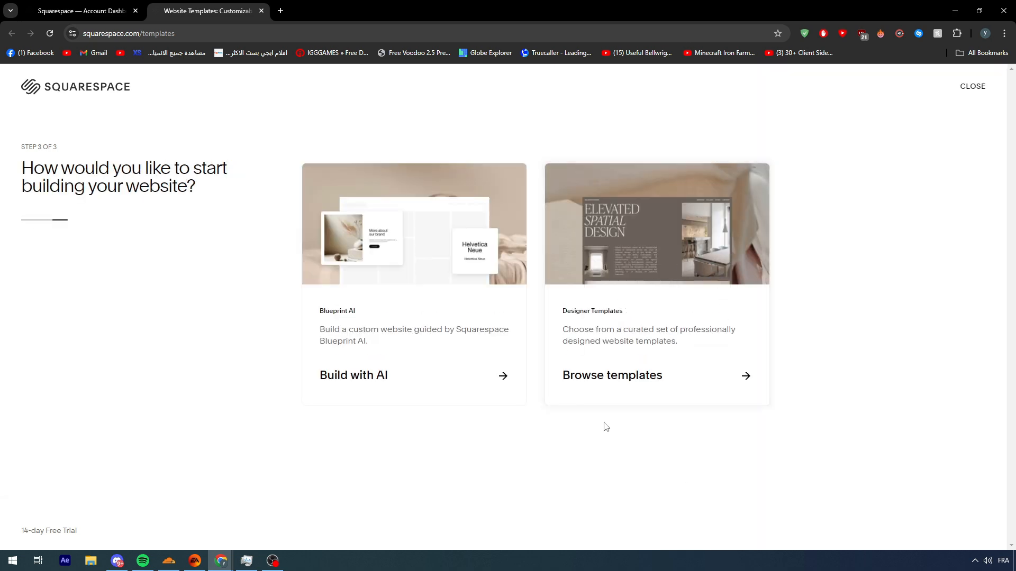
left_click(666, 358)
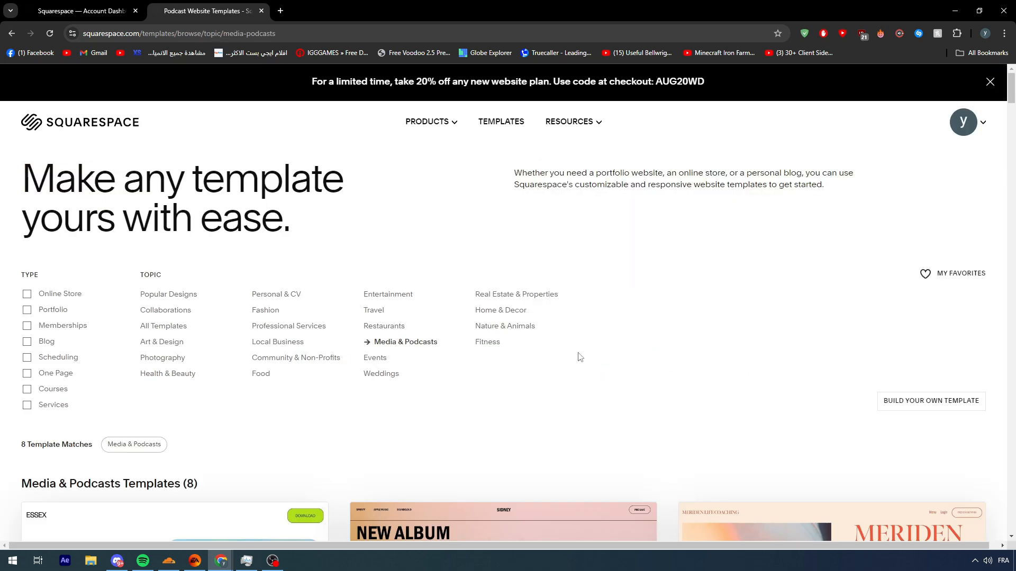
Step: Filter the templates to Blog and start the site with the Transmission design in the off-white, yellow and dark grey color preset
scroll(356, 334, "down", 5)
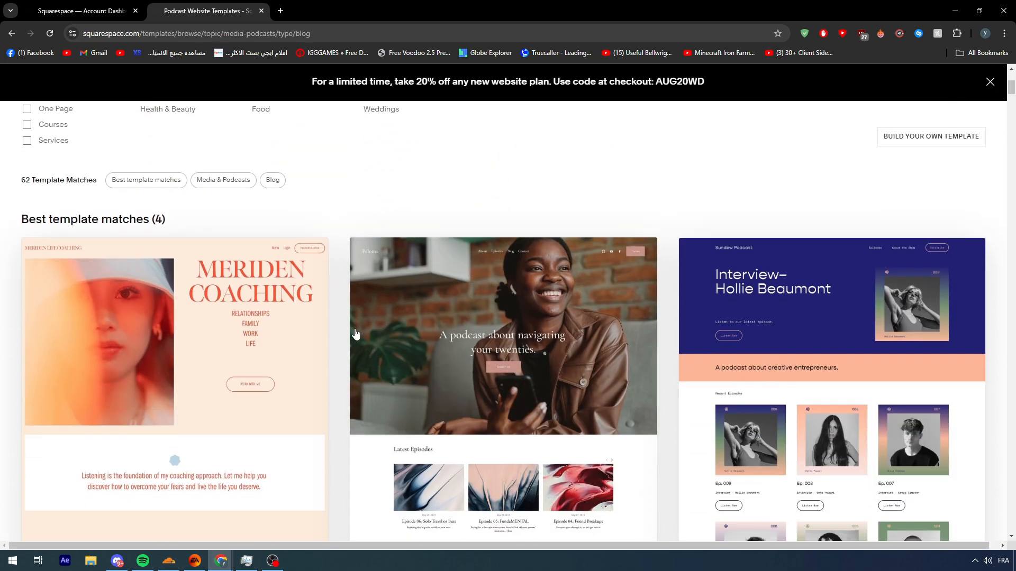
scroll(847, 275, "down", 2)
scroll(887, 323, "down", 11)
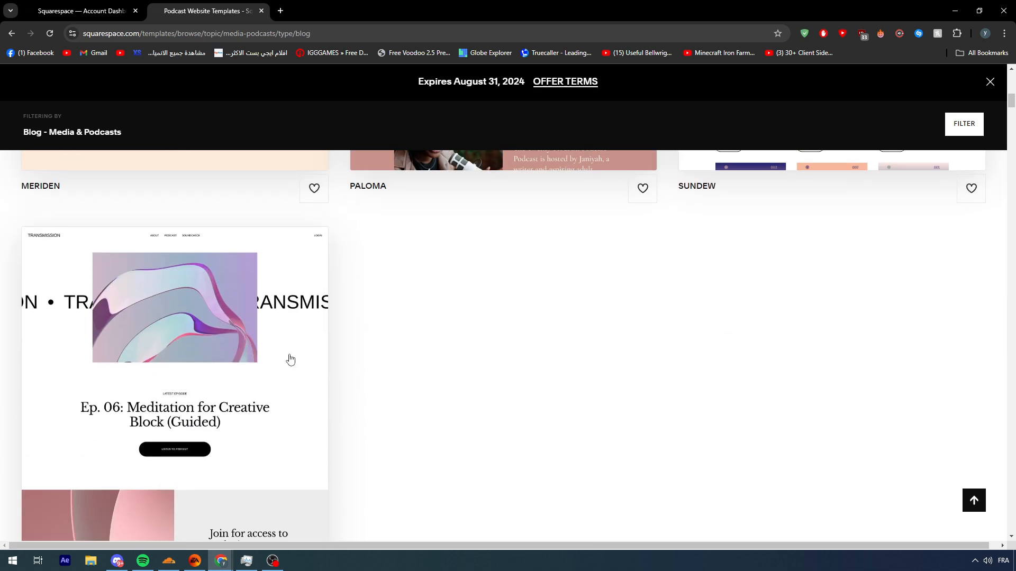
left_click(179, 251)
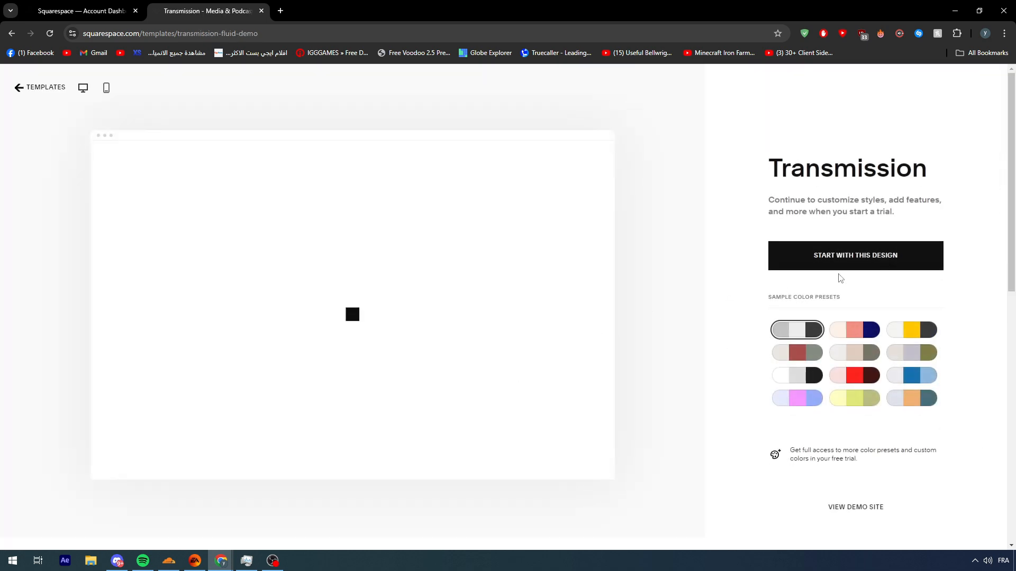
left_click(911, 329)
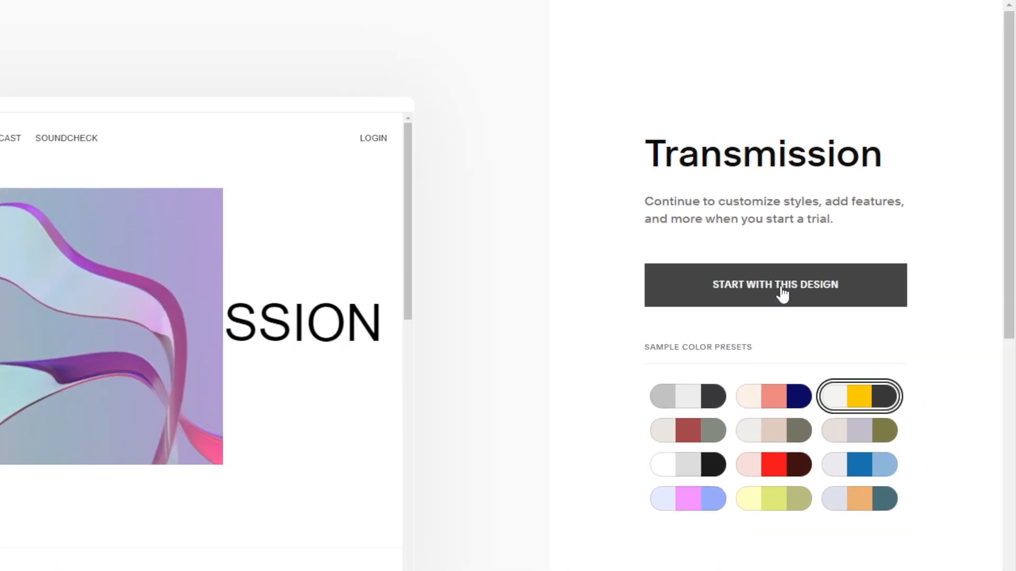
left_click(857, 255)
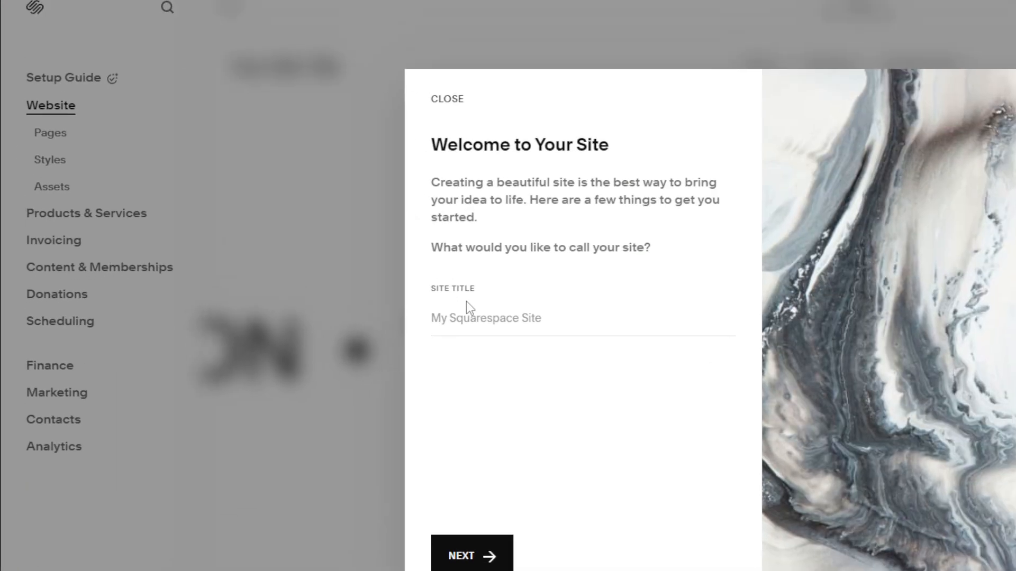
Step: Set the site title to Tutorial gmaim and complete the welcome guide
left_click(468, 312)
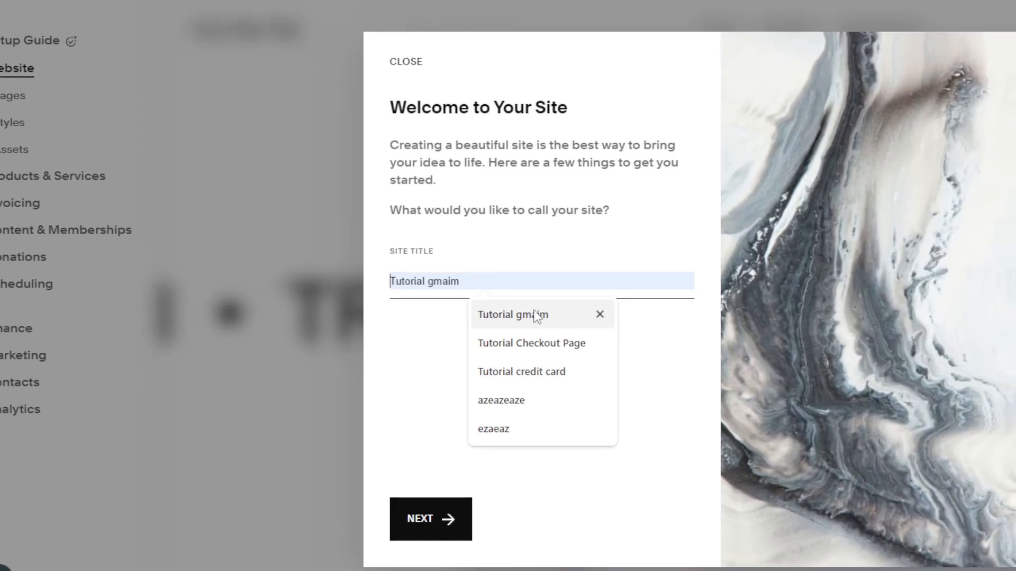
left_click(568, 352)
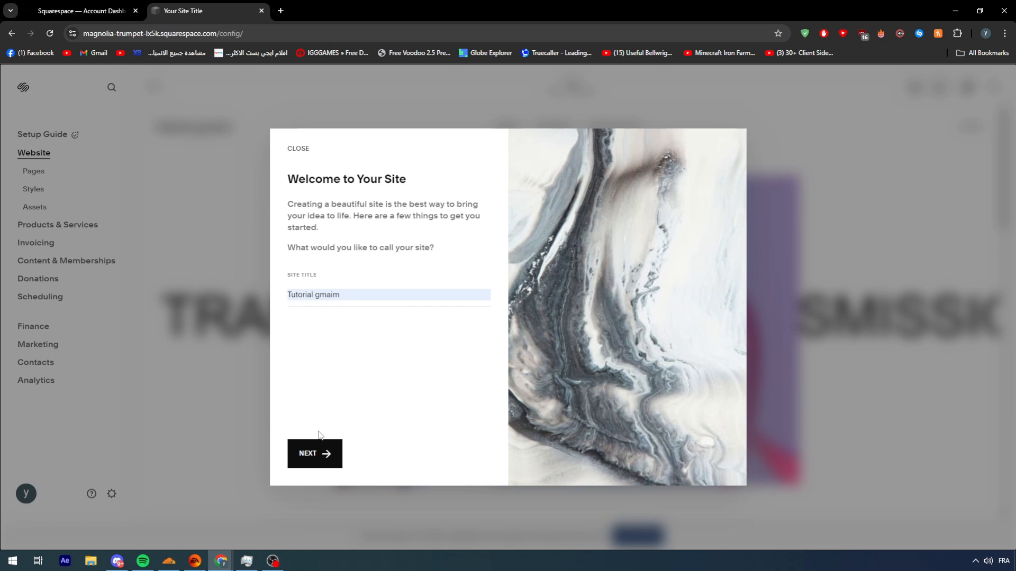
left_click(425, 486)
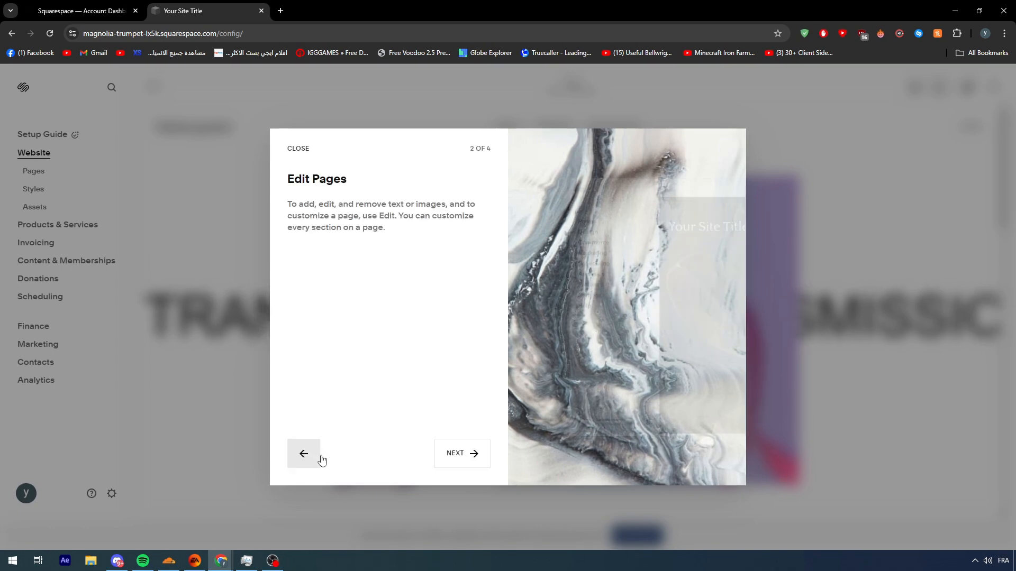
left_click(456, 453)
left_click(455, 453)
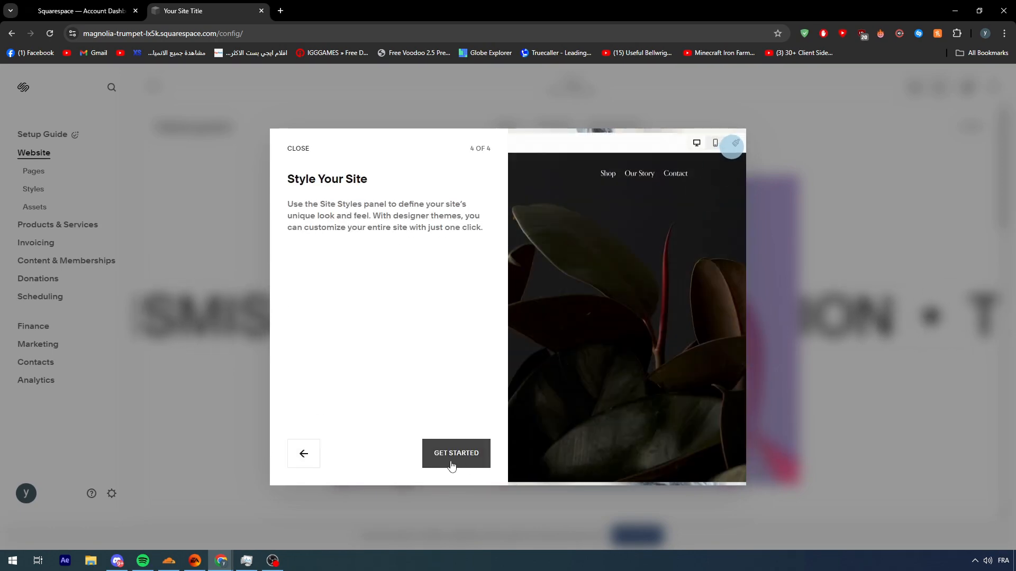
left_click(450, 465)
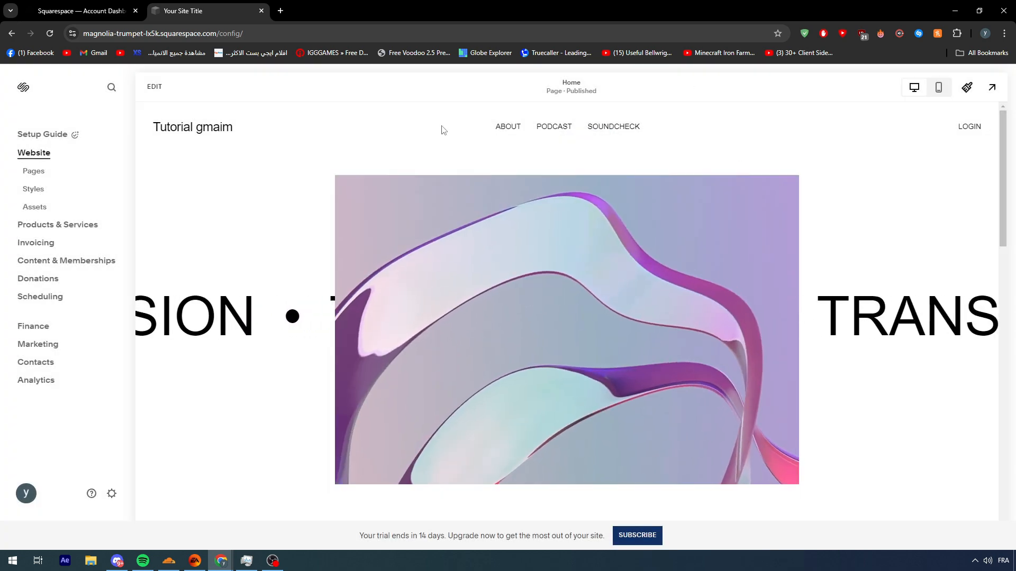
Step: Look through the home page and the Site Styles options for fonts, colors, buttons and forms without changing anything
scroll(586, 403, "down", 12)
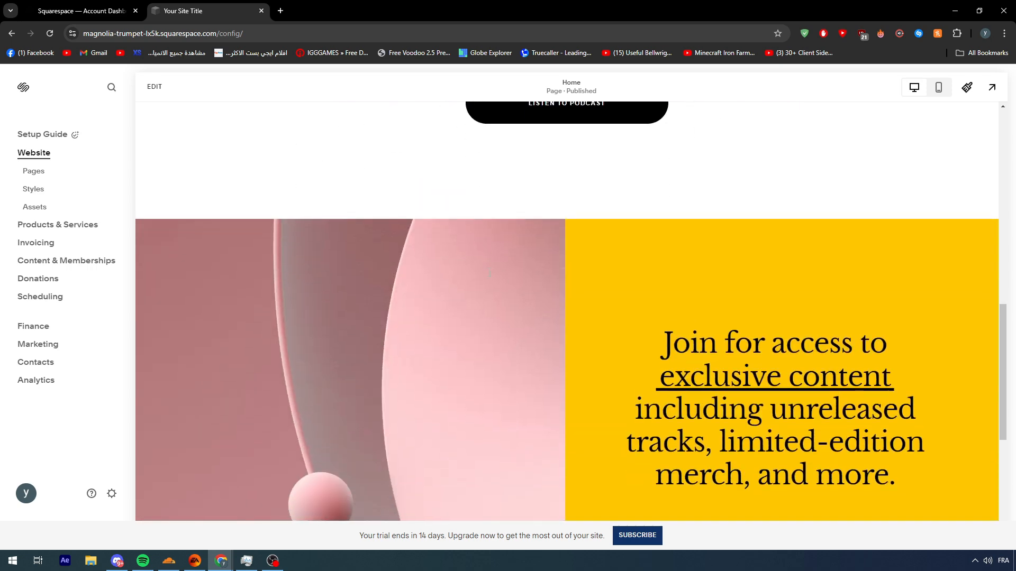
scroll(691, 342, "down", 5)
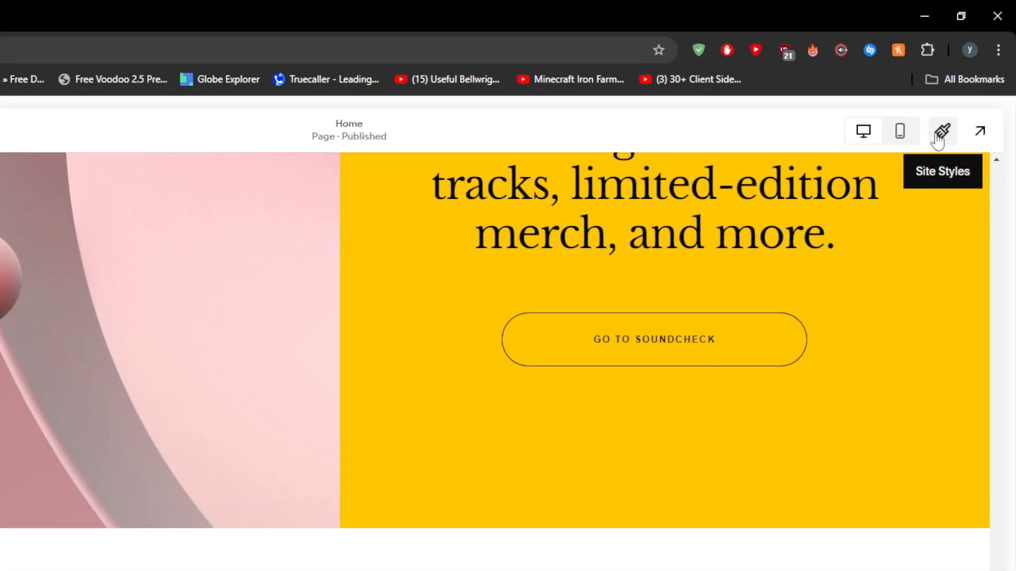
left_click(936, 136)
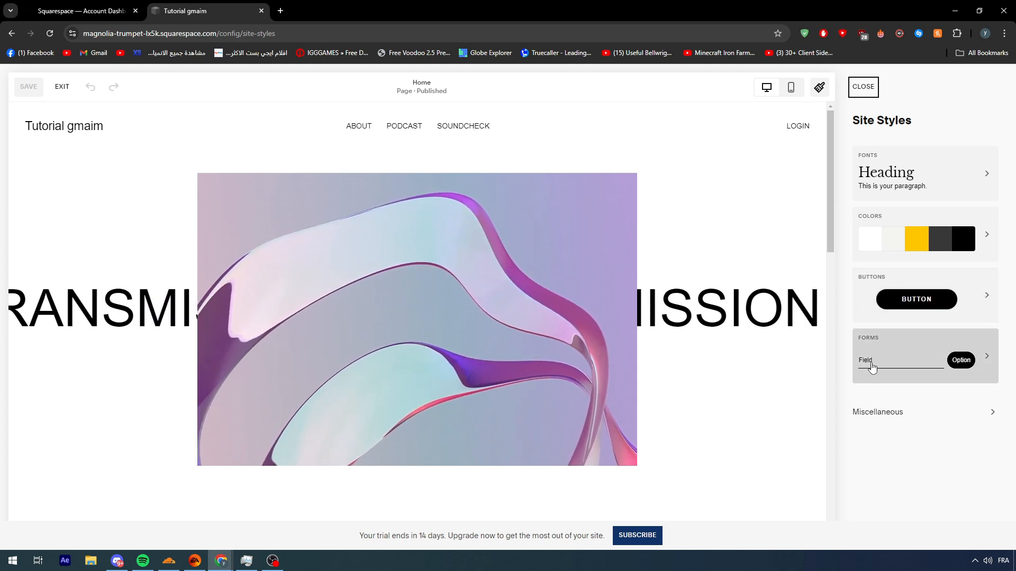
left_click(62, 88)
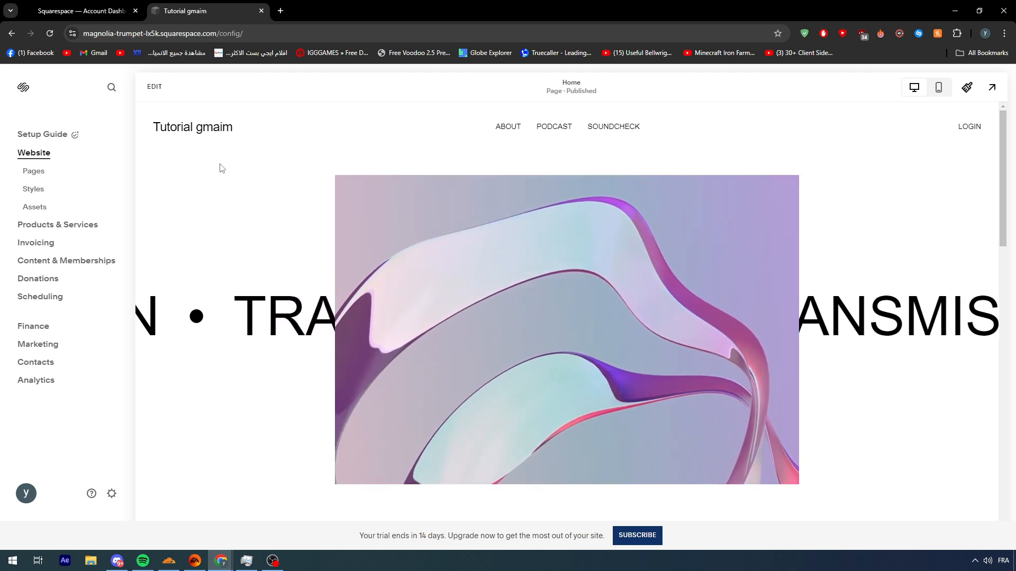
Step: Add a blog page to the Main Navigation group using the layout with images beside the post titles
left_click(36, 171)
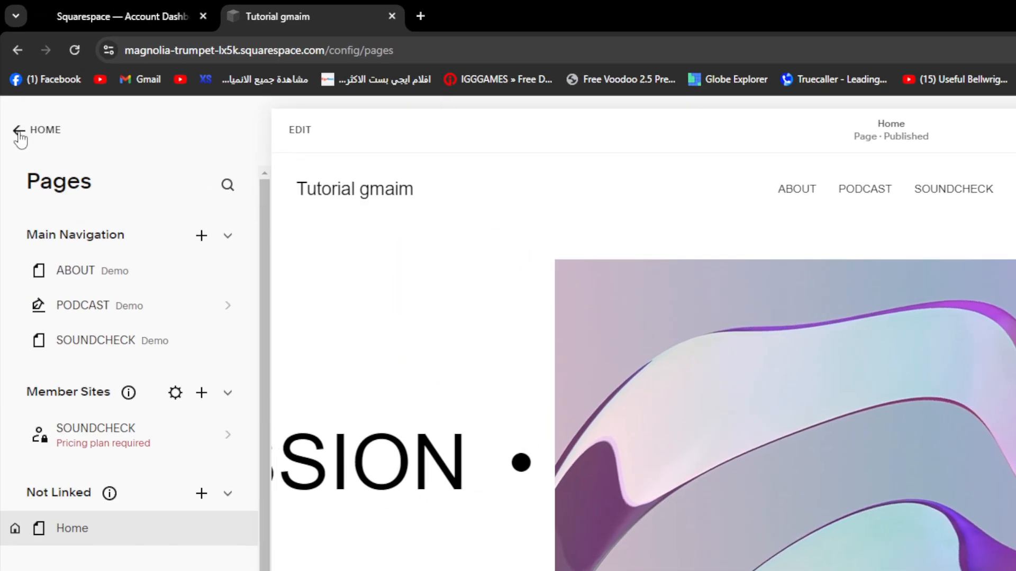
left_click(14, 96)
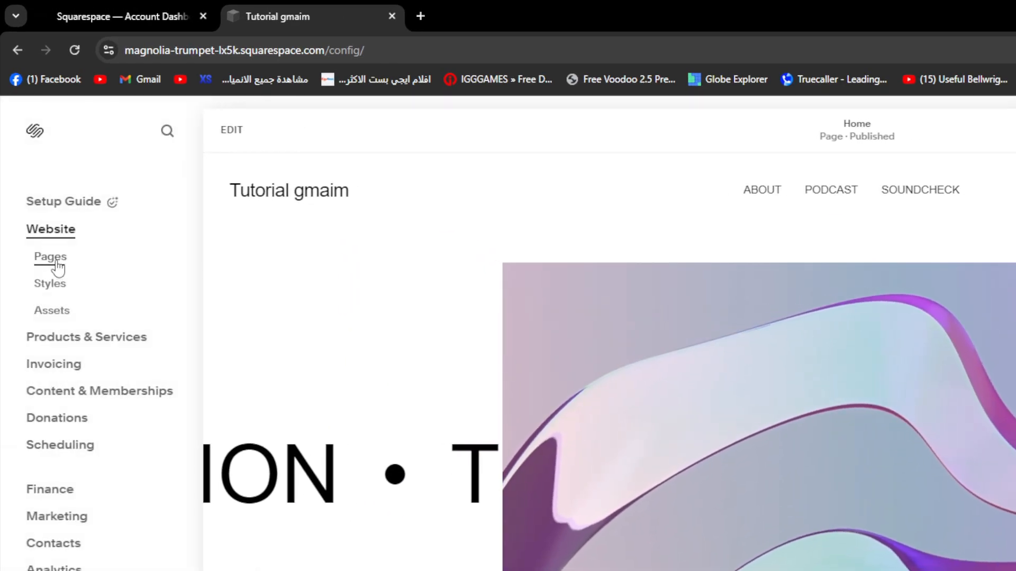
left_click(55, 260)
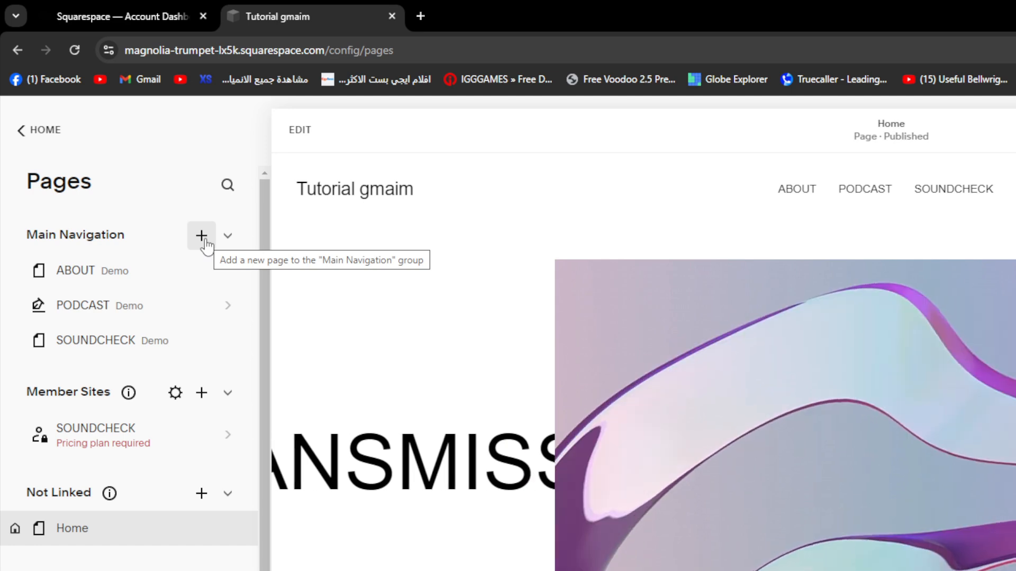
left_click(204, 240)
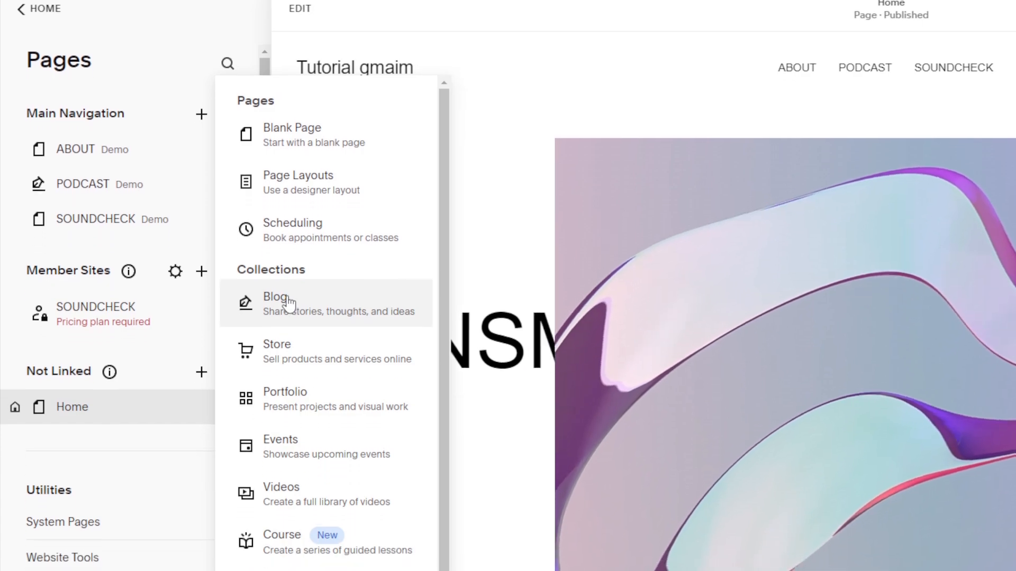
left_click(288, 303)
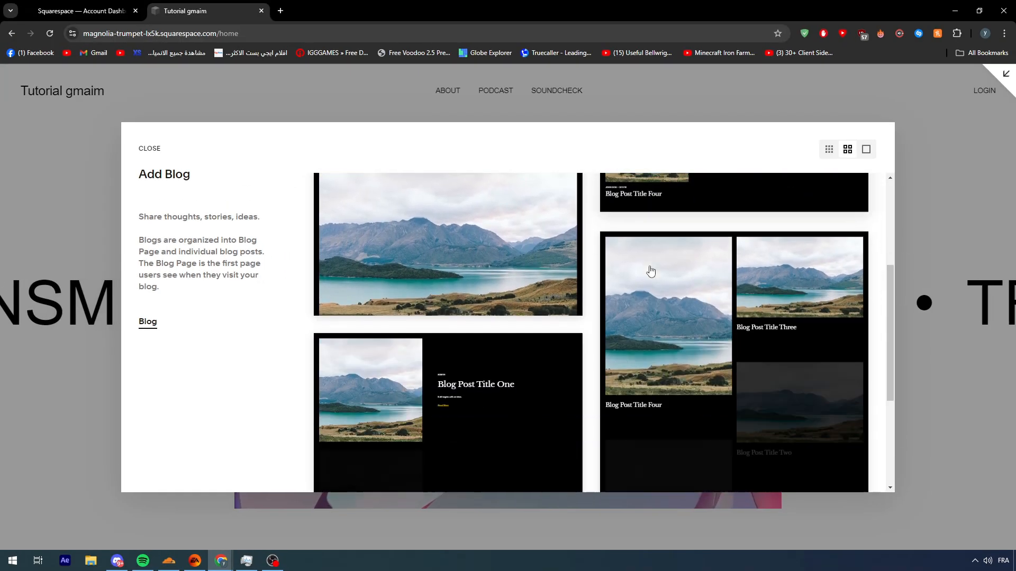
scroll(628, 273, "down", 5)
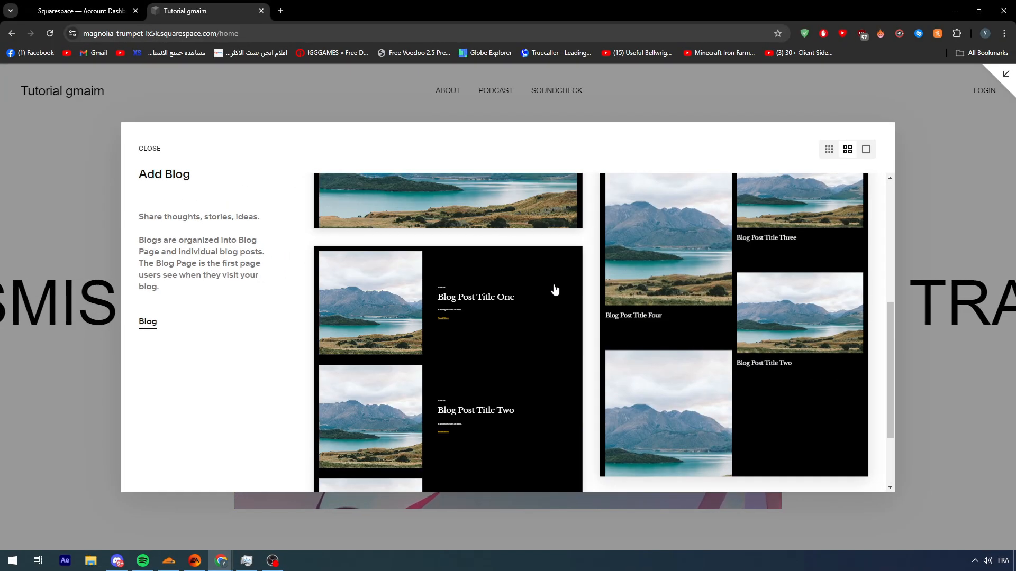
left_click(434, 317)
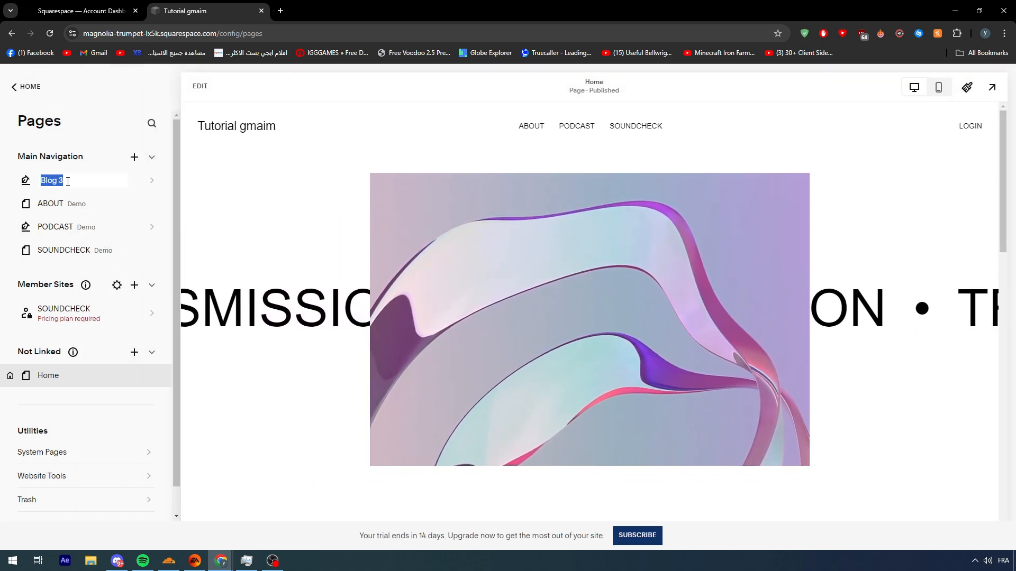
Step: Set the new blog page's page title and navigation title to BLOGS with the URL slug /blogs, and save the settings
left_click(52, 170)
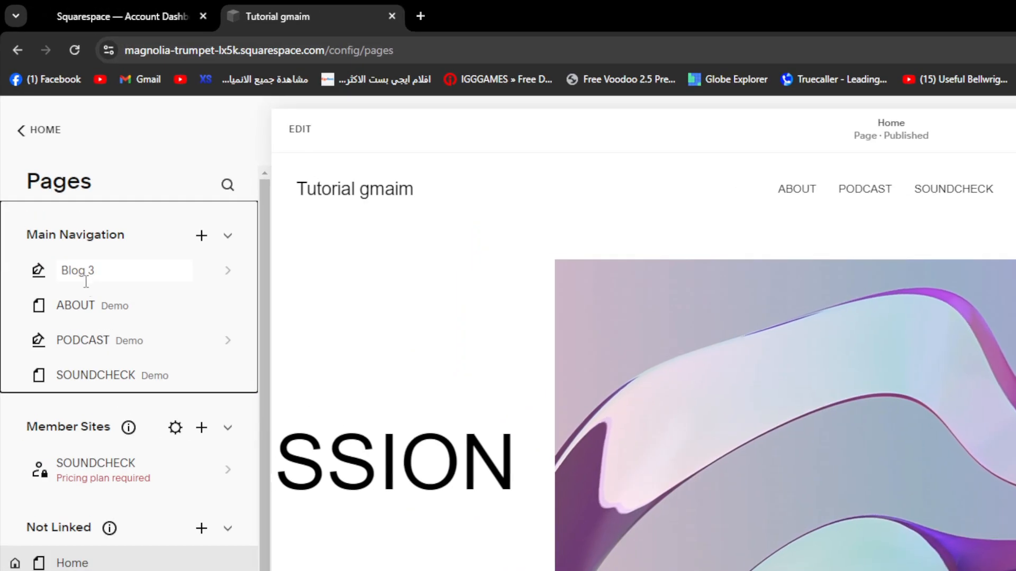
left_click(58, 180)
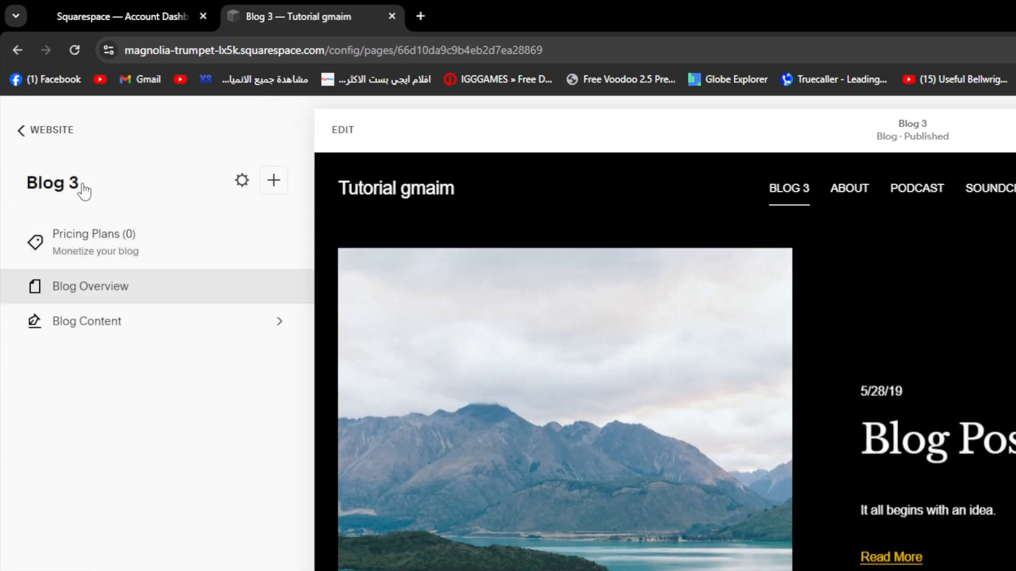
left_click(235, 185)
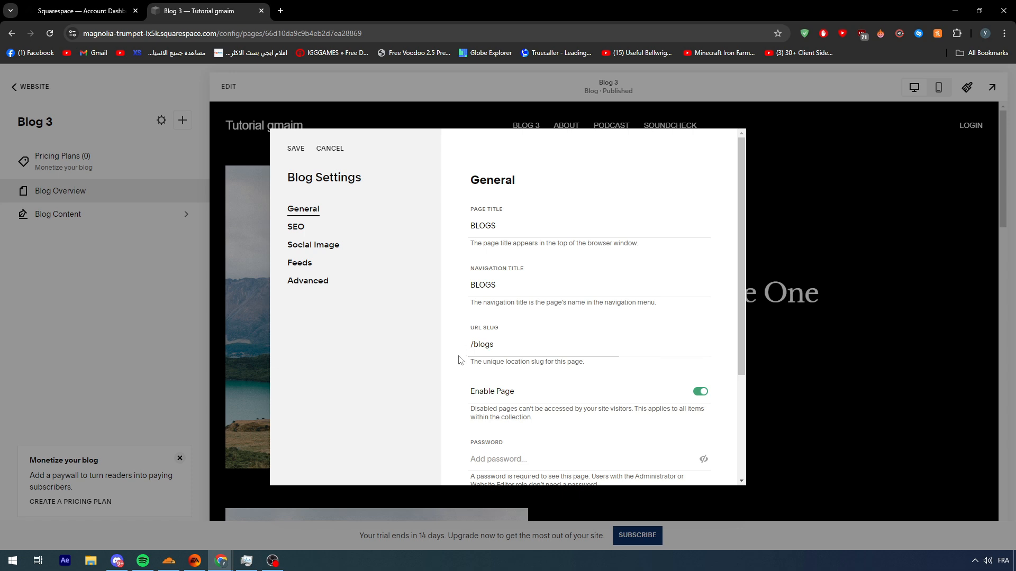
scroll(529, 344, "down", 3)
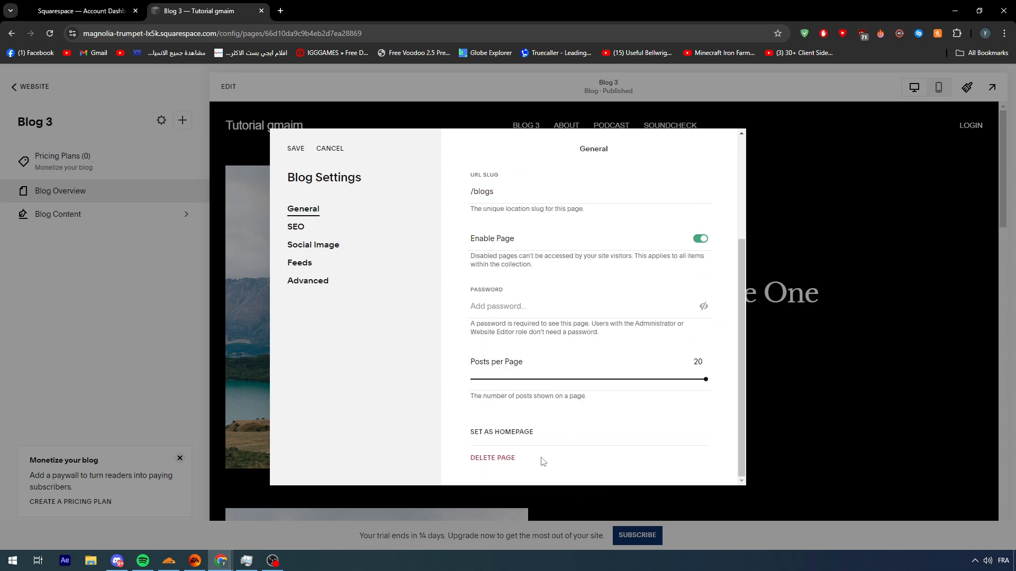
scroll(580, 344, "up", 3)
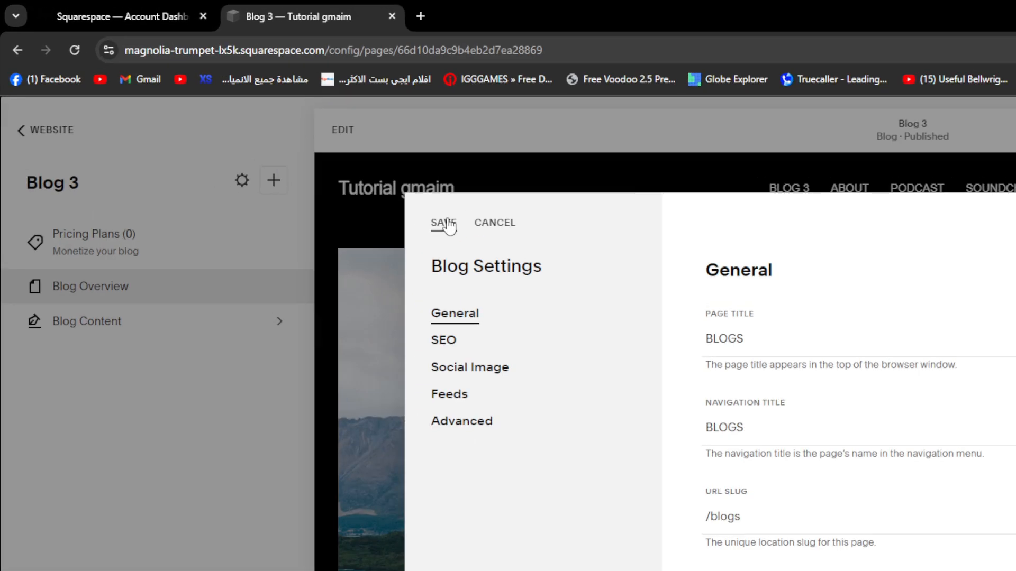
left_click(445, 223)
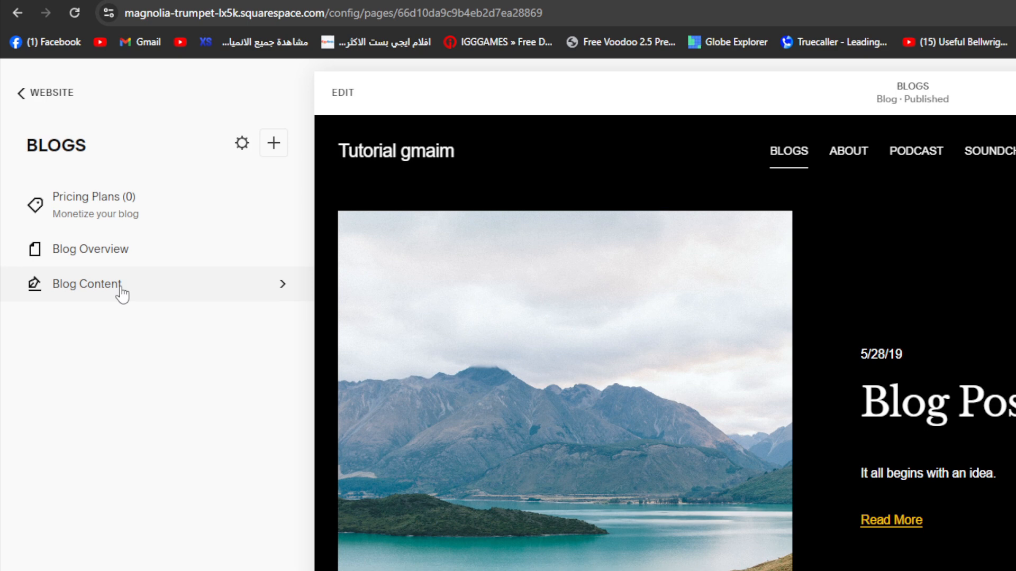
Step: Create a new blog post in the content of the BLOGS page
left_click(123, 294)
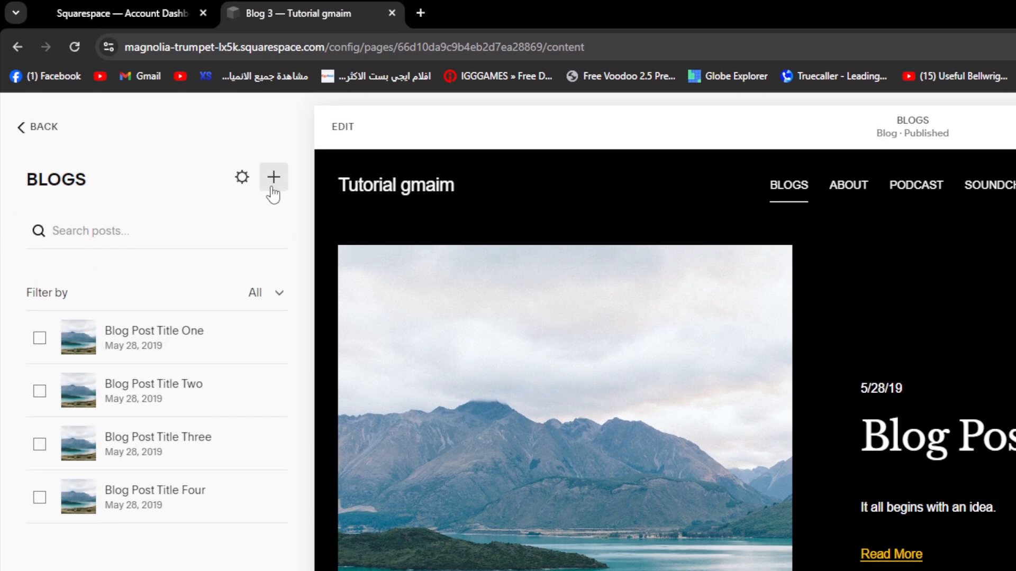
left_click(273, 190)
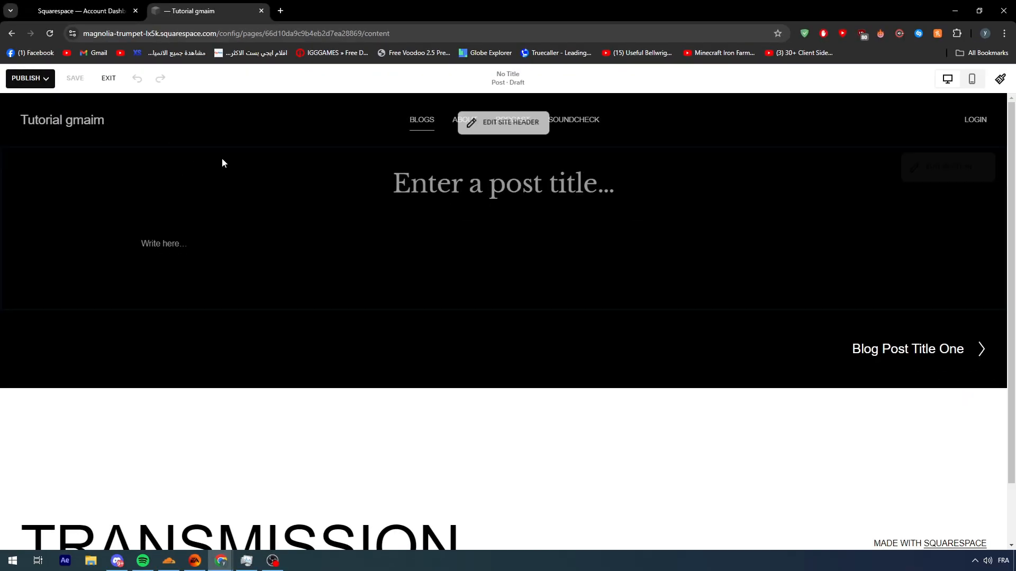
scroll(437, 188, "down", 1)
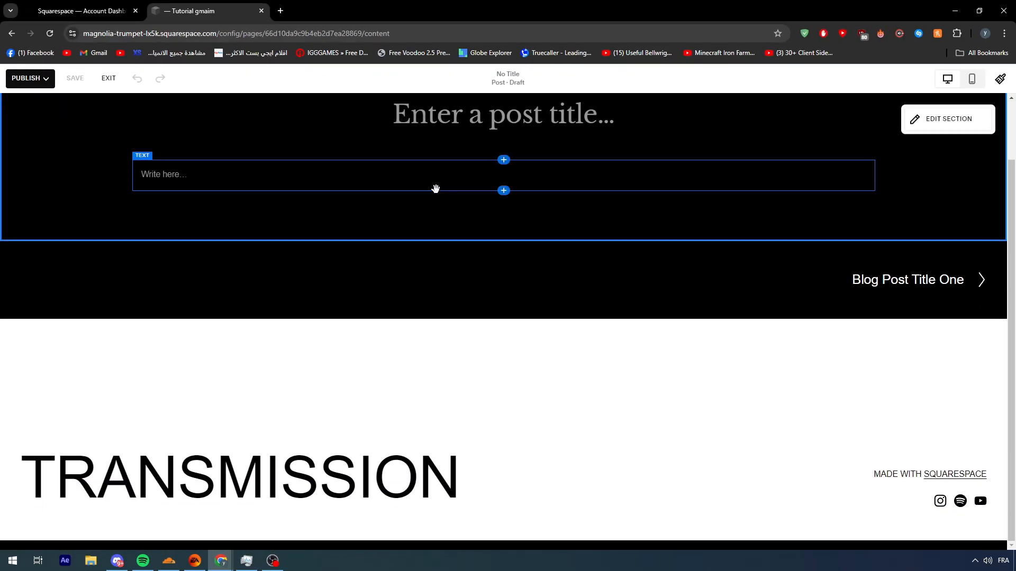
scroll(437, 190, "up", 1)
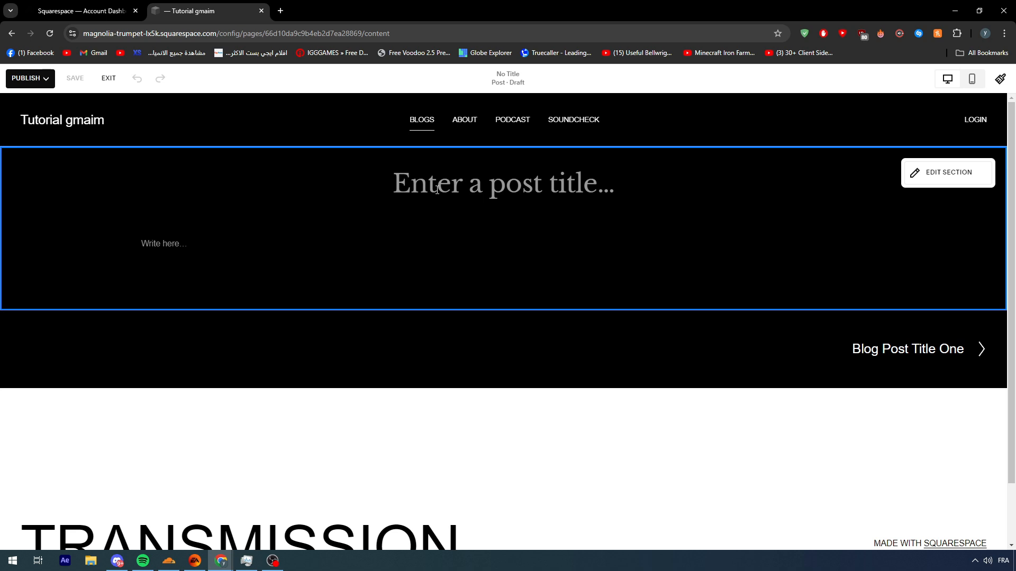
left_click(437, 190)
left_click(206, 244)
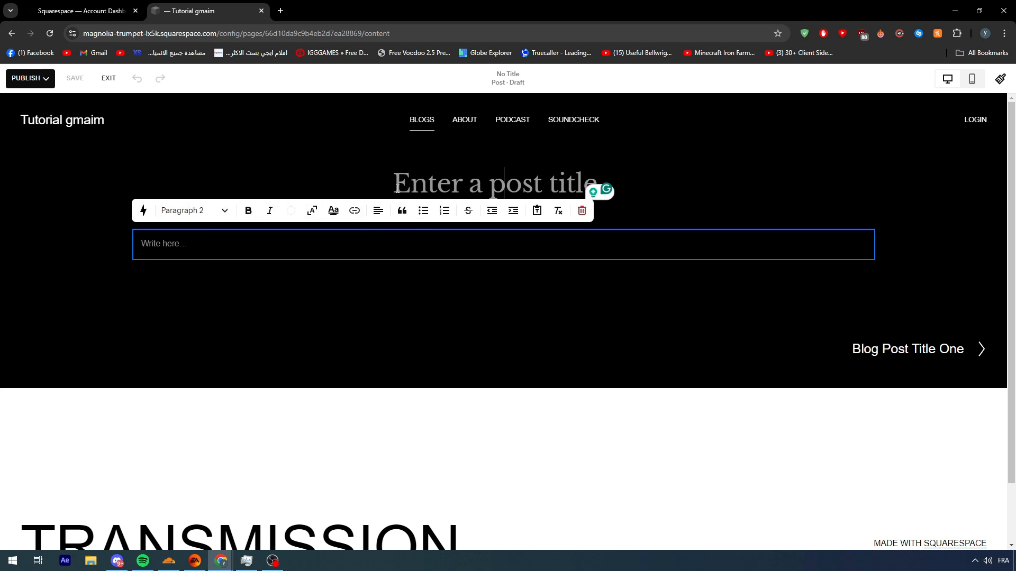
left_click_drag(289, 229, 284, 404)
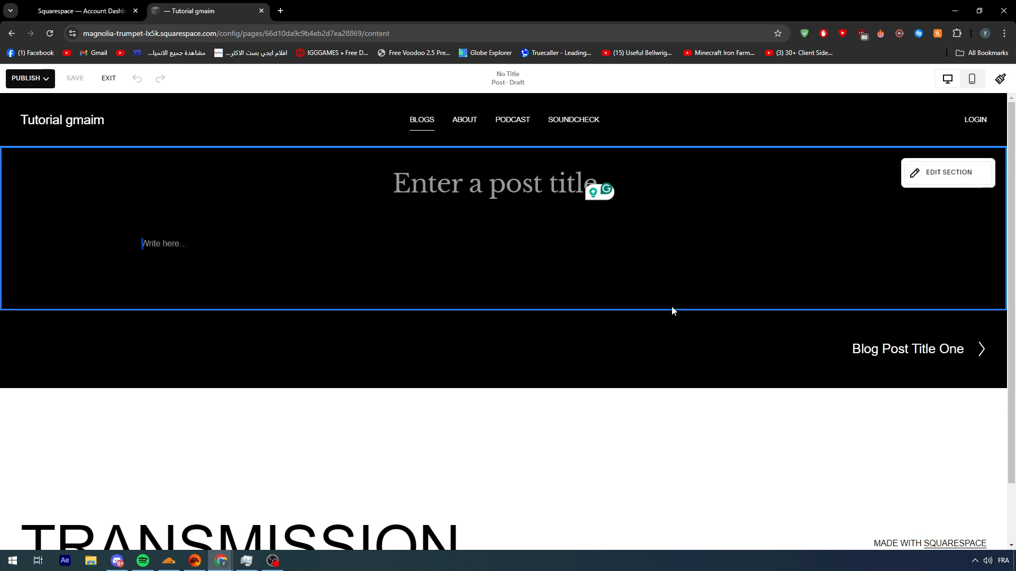
Step: Change the blog post section's color theme to Lightest 1
left_click(947, 172)
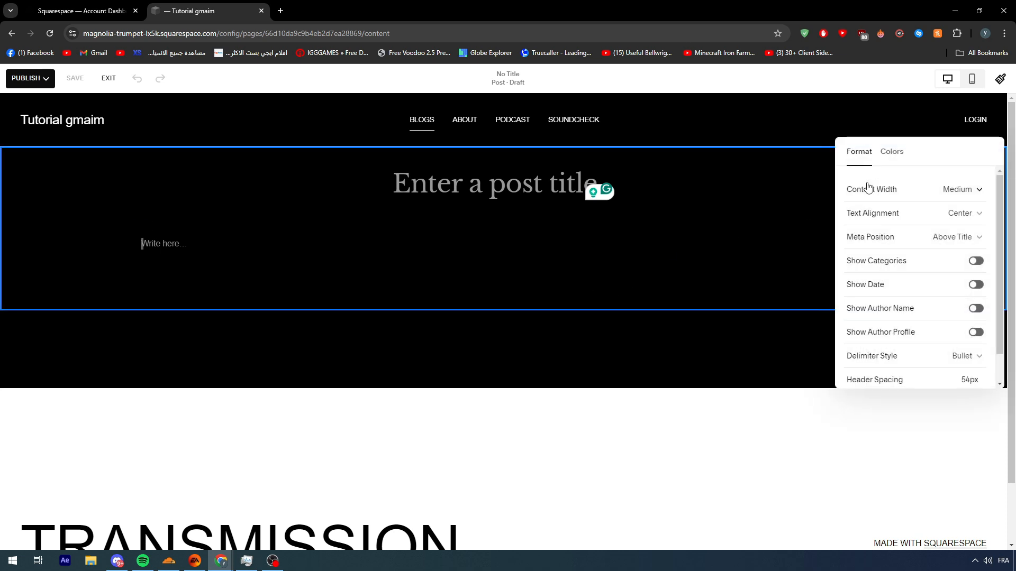
left_click(891, 153)
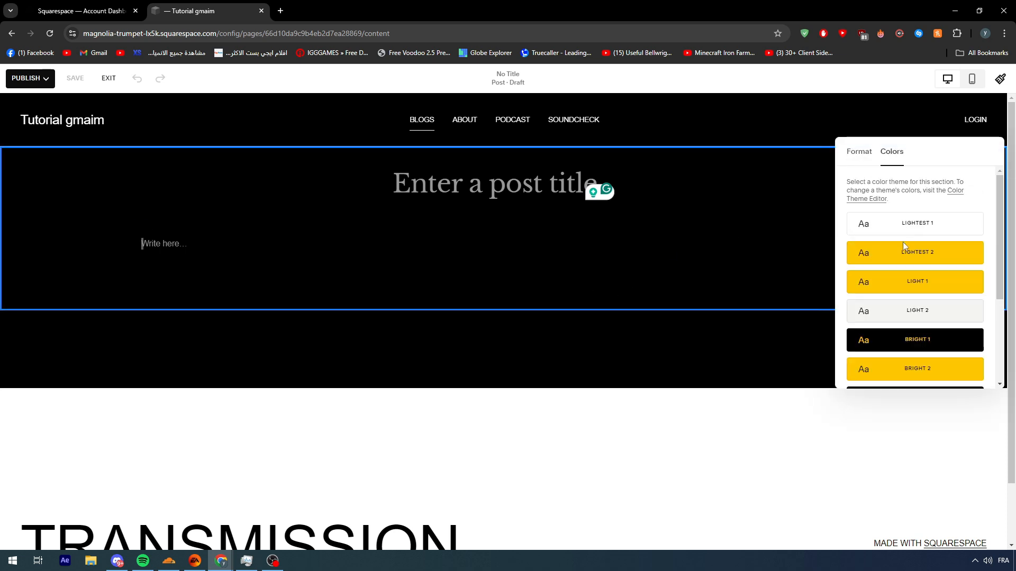
scroll(877, 331, "down", 3)
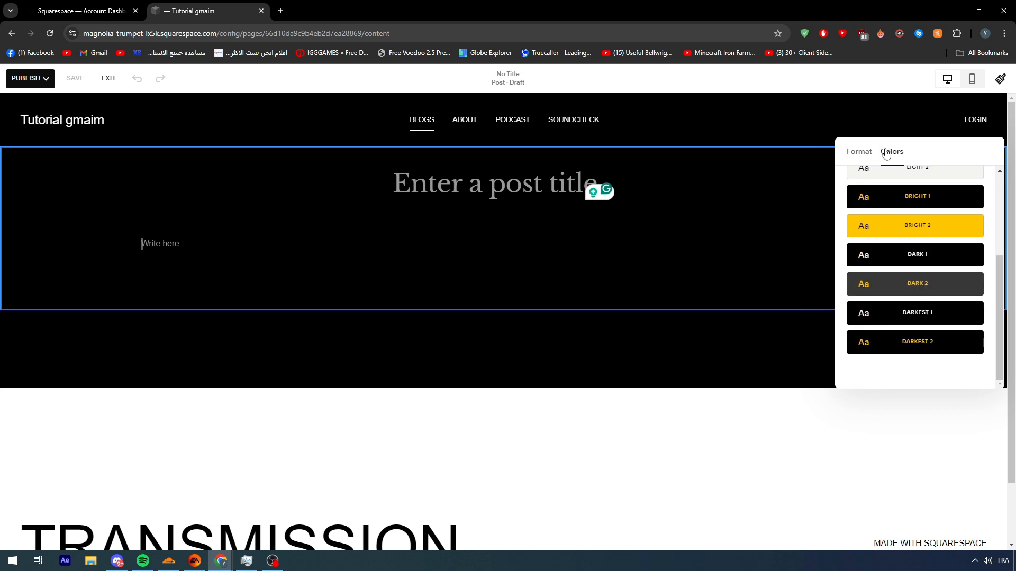
scroll(906, 214, "up", 3)
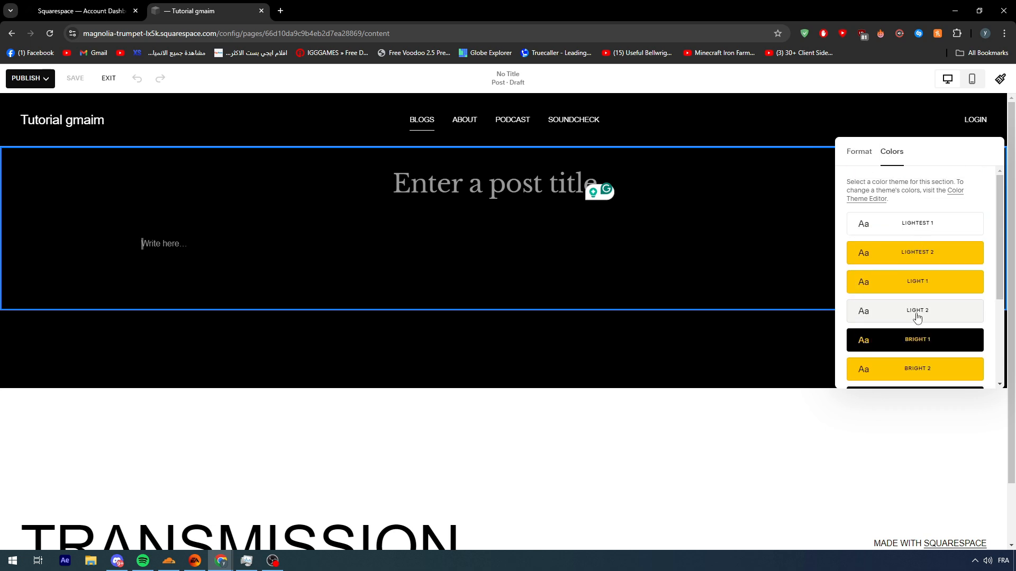
left_click(909, 225)
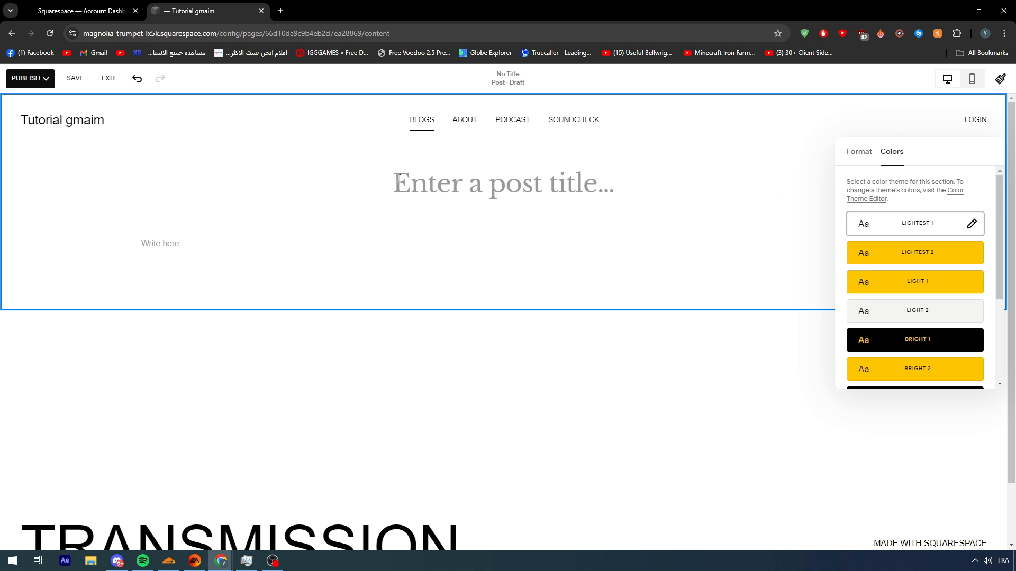
left_click(603, 211)
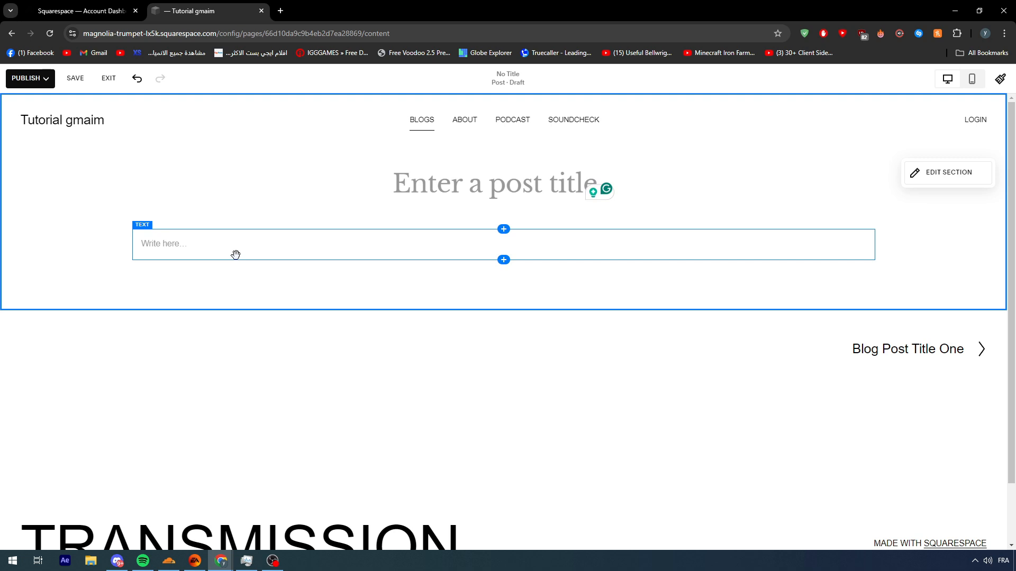
Step: Enter WORLD BEST ACTORS as the post title, replacing any trial text
left_click(451, 179)
type("eazeazeaze")
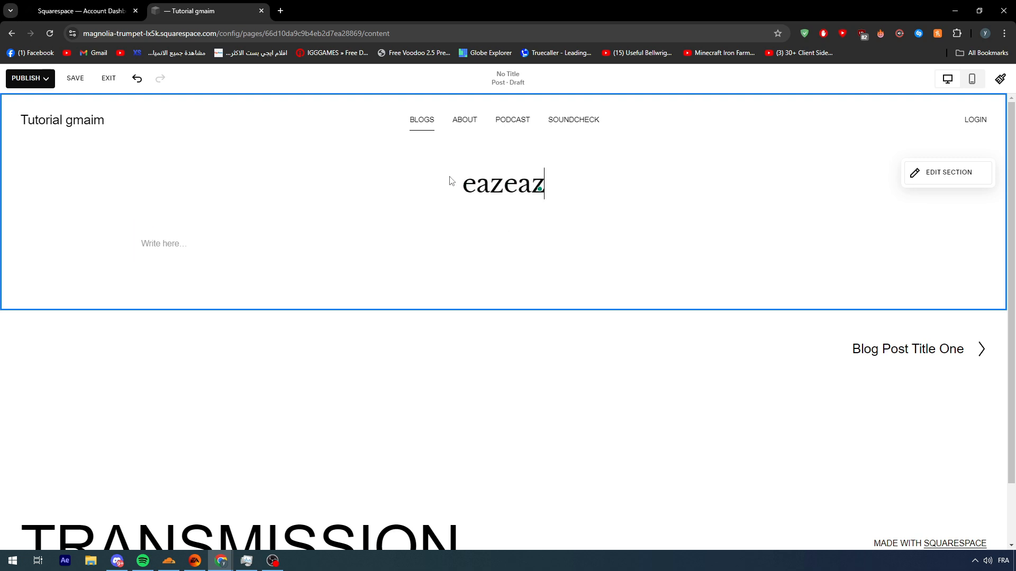
left_click(454, 185)
double_click(454, 186)
type("WORLD BEST.")
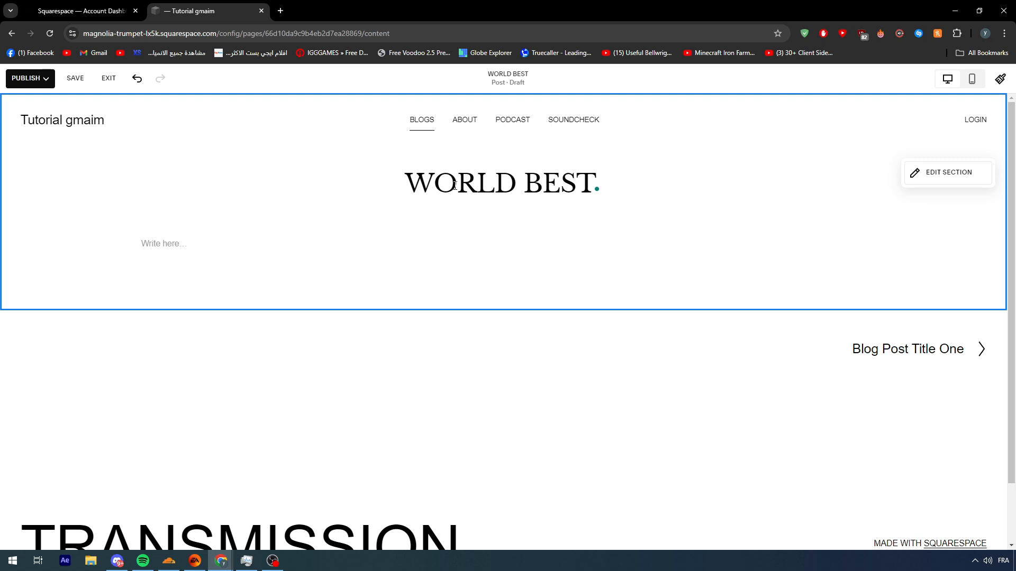
type(" ACTORS")
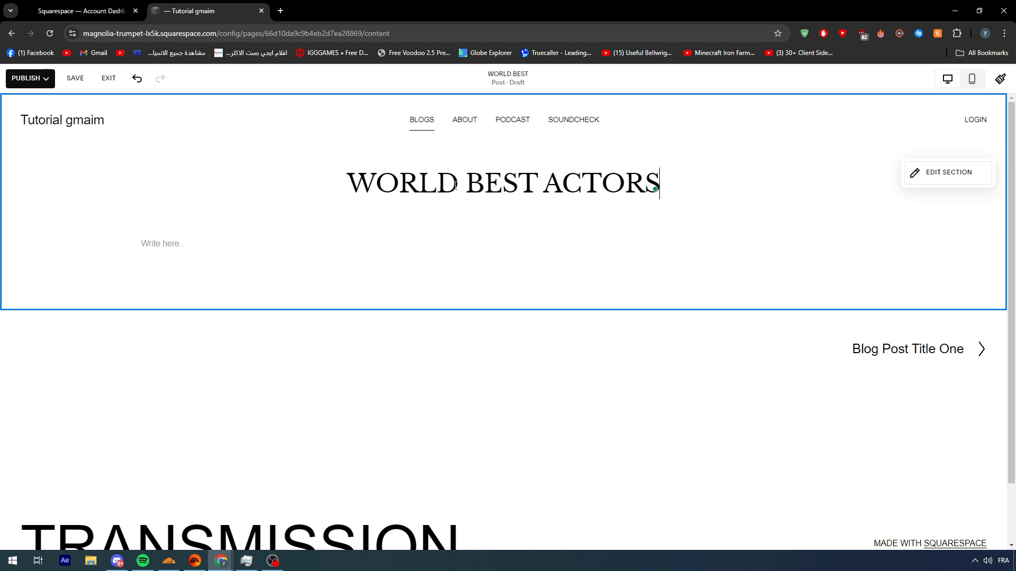
Step: Try out placeholder characters in the post's body text block and clear them all
left_click(415, 242)
type("ZAEAZEA")
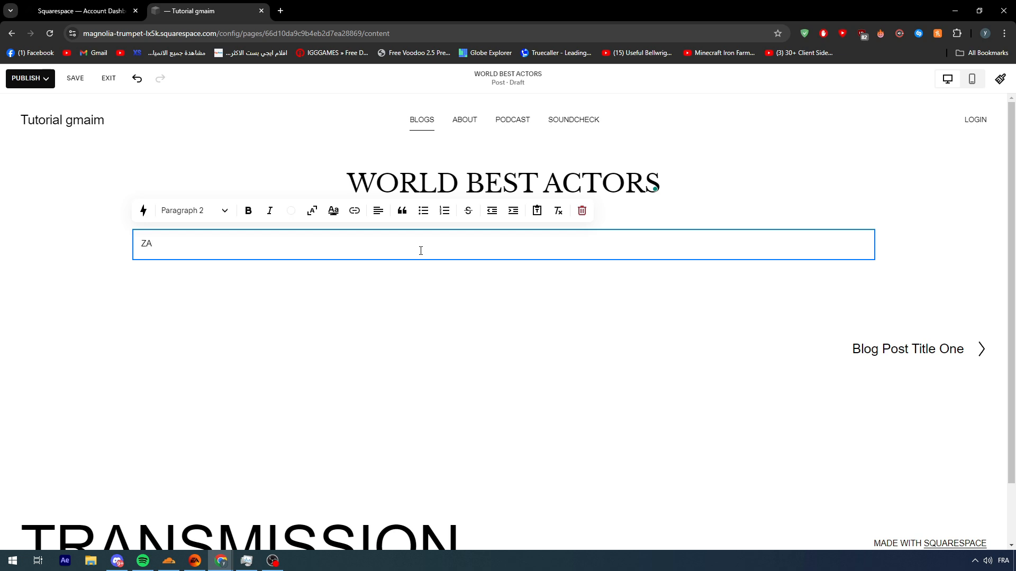
key("BackSpace")
key("BackSpace")
type("eazekazelkjaz")
key("ctrl+a")
key("BackSpace")
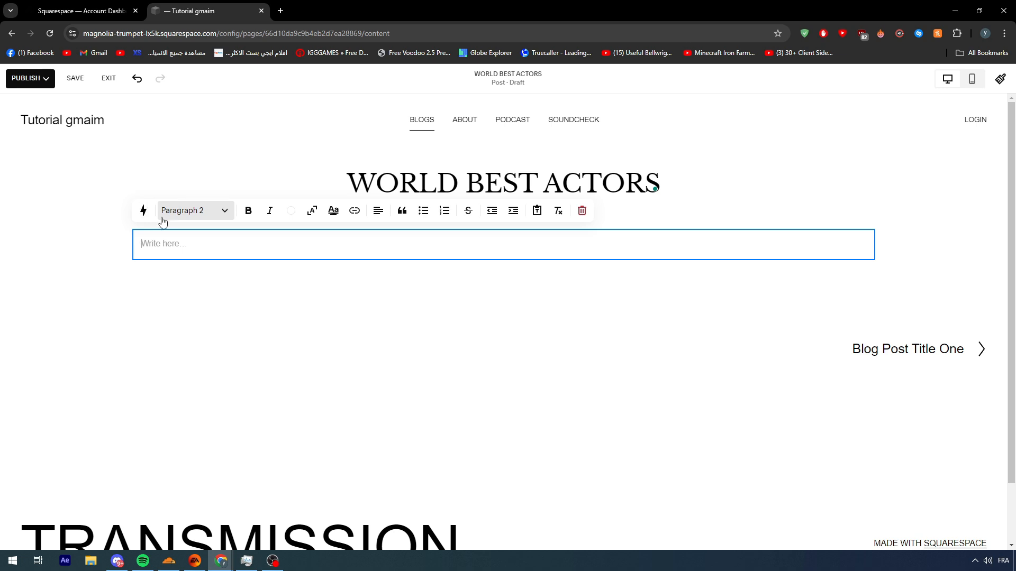
Step: Enter the sample text eazeazezaeazeazeza in the post's body and remove that text block with its content
type("eazeazezaeazeazeza")
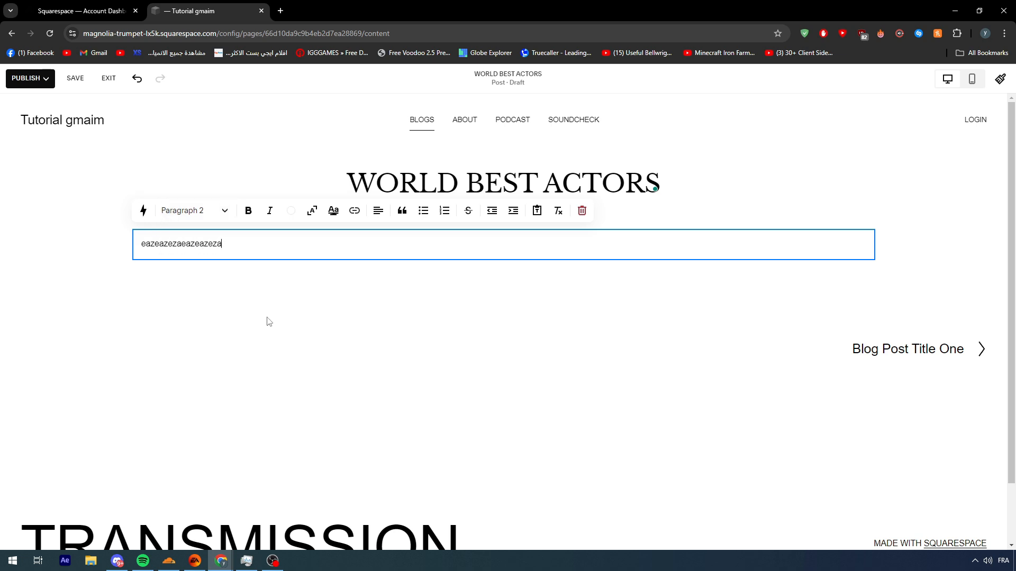
left_click_drag(227, 248, 141, 242)
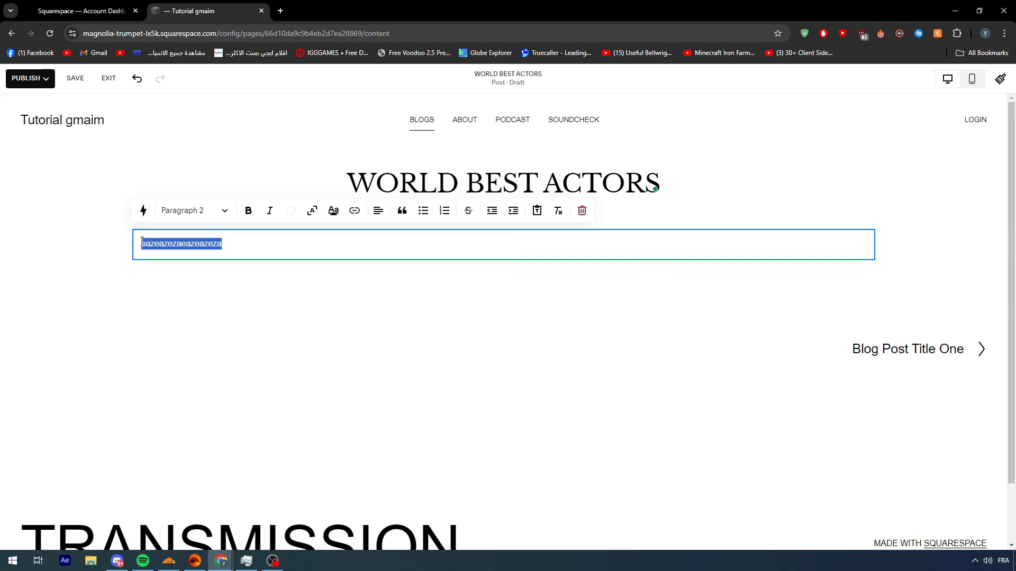
right_click(168, 247)
left_click(210, 245)
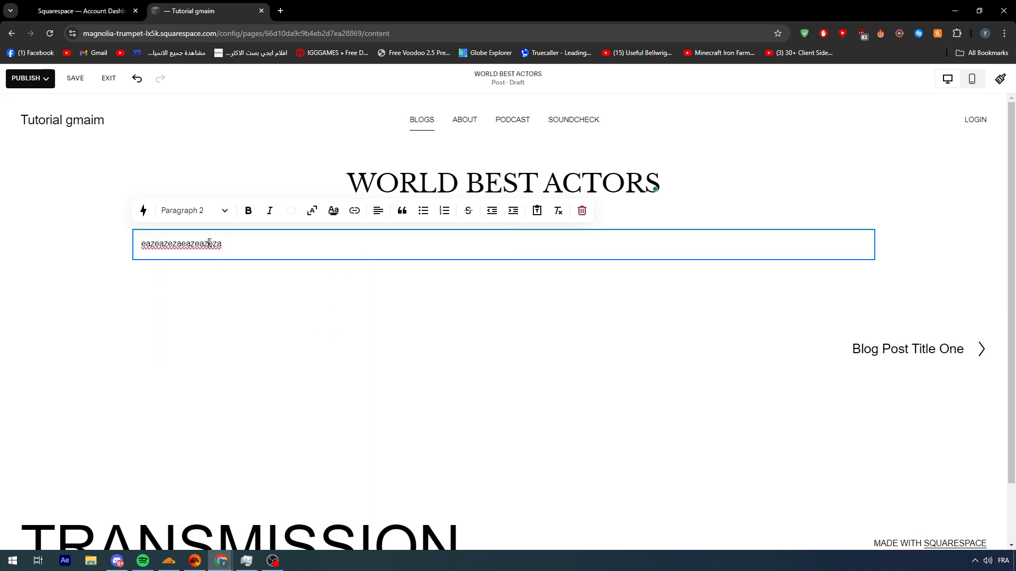
double_click(233, 245)
left_click(297, 307)
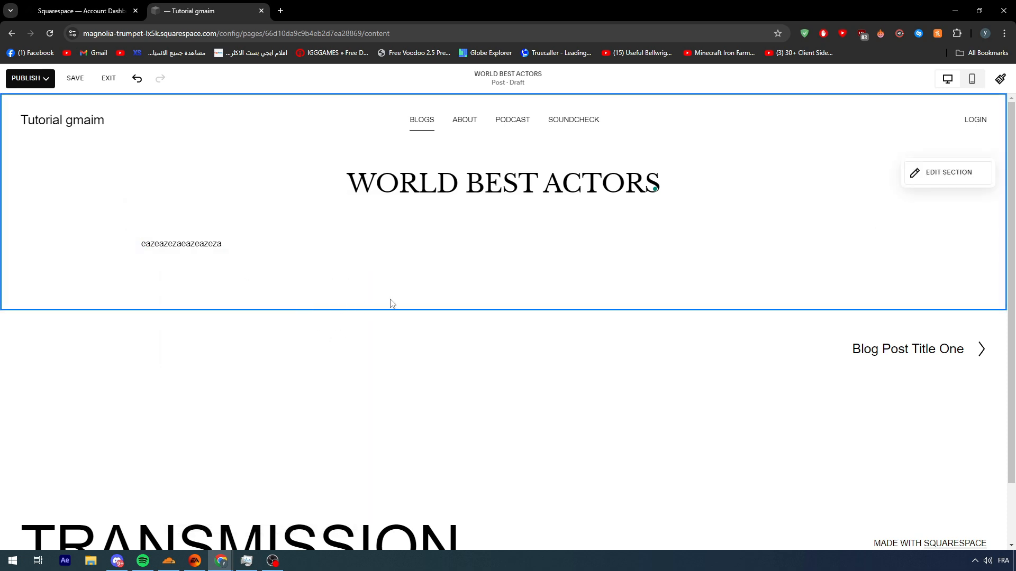
left_click(365, 247)
double_click(360, 246)
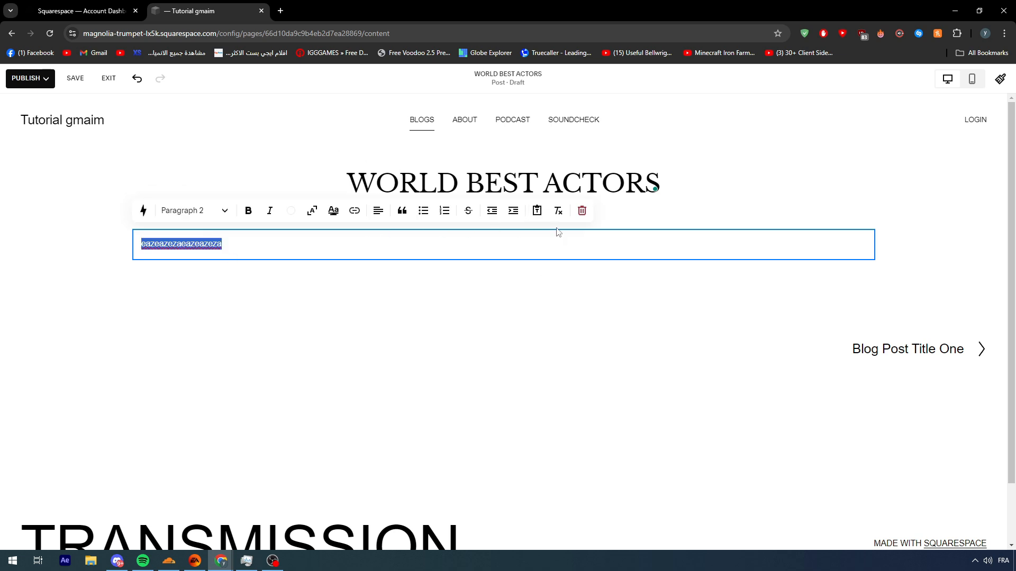
left_click(582, 212)
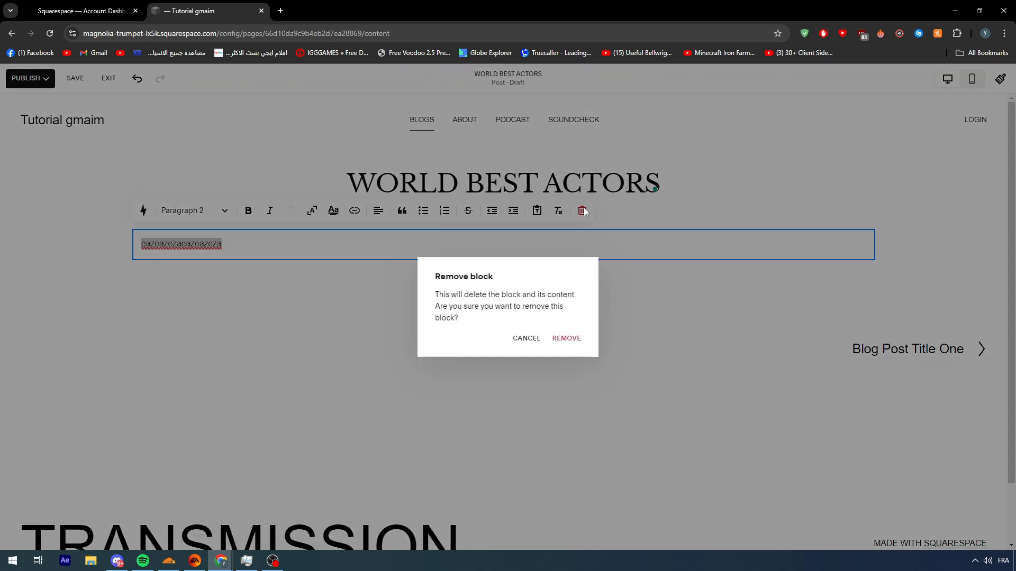
left_click(566, 339)
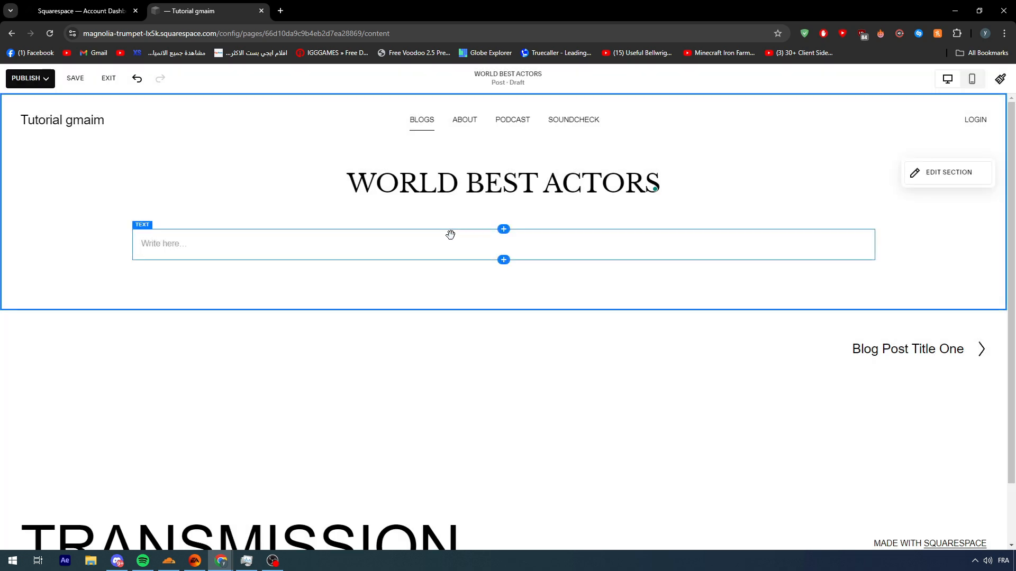
Step: Fill the empty body text block with azeazeazeazeazeazeazeaze and delete the block again
left_click(192, 230)
type("azeazeazeazeazeazeazeaz")
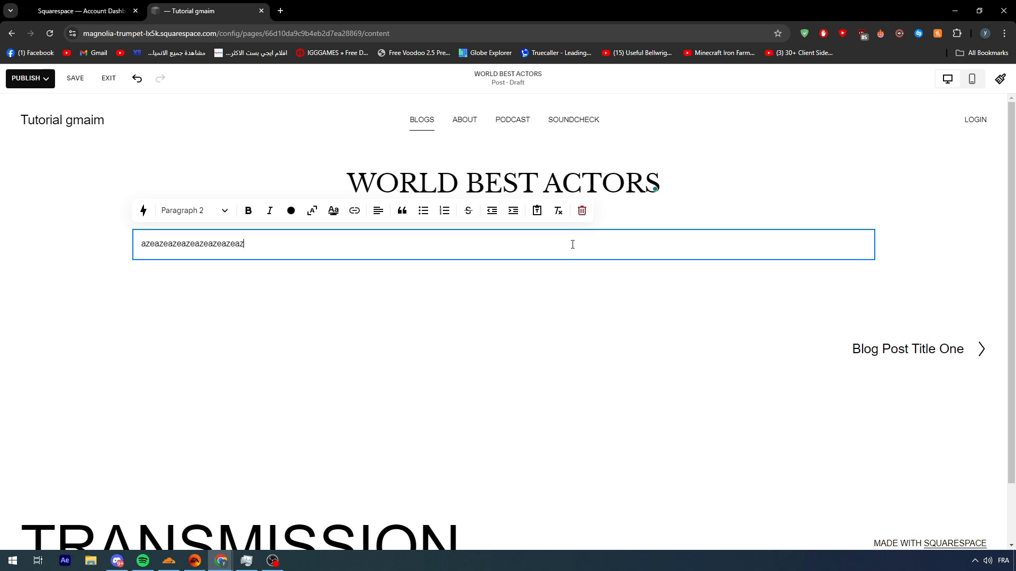
type("e")
left_click(582, 211)
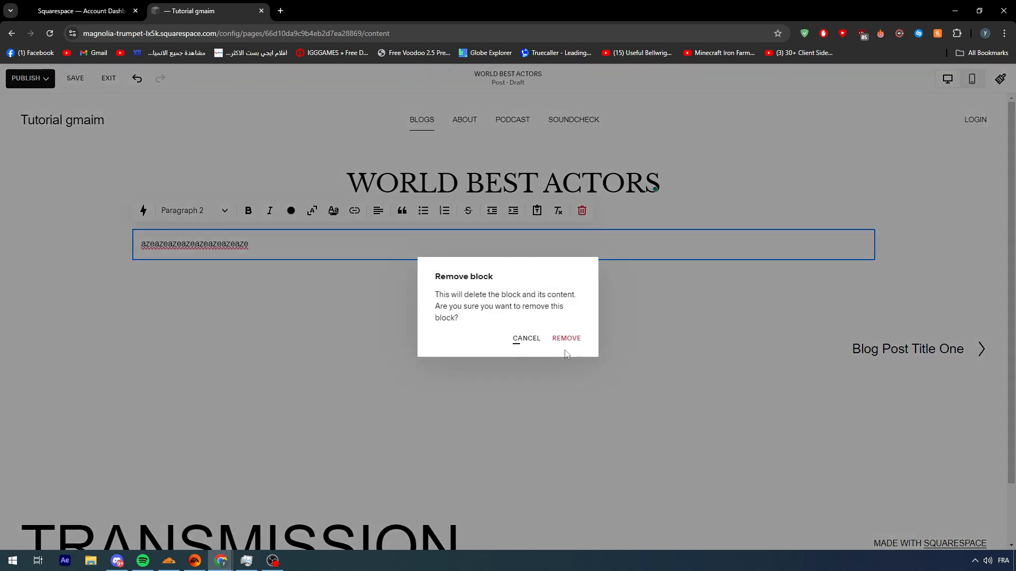
left_click(565, 338)
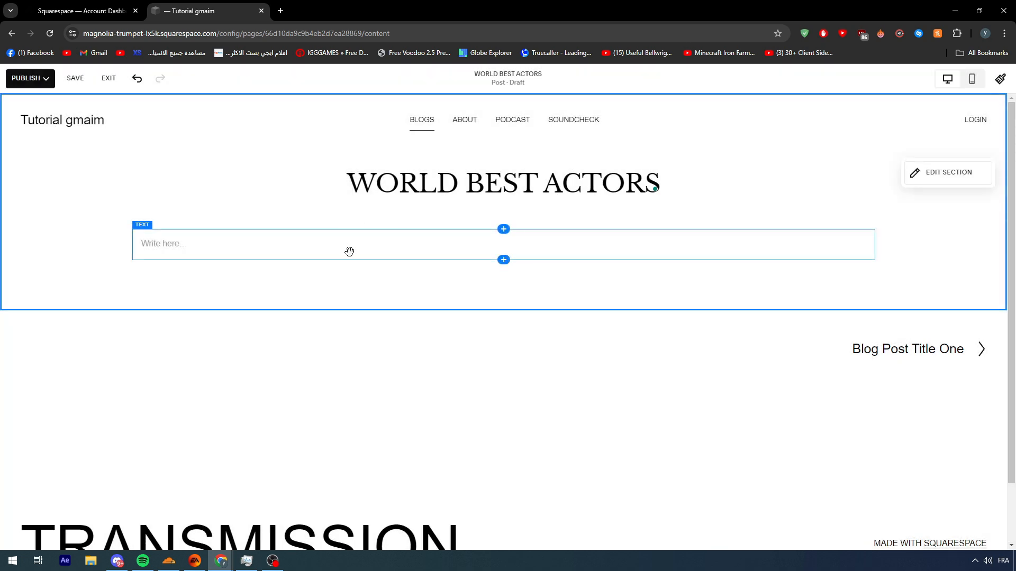
left_click(343, 249)
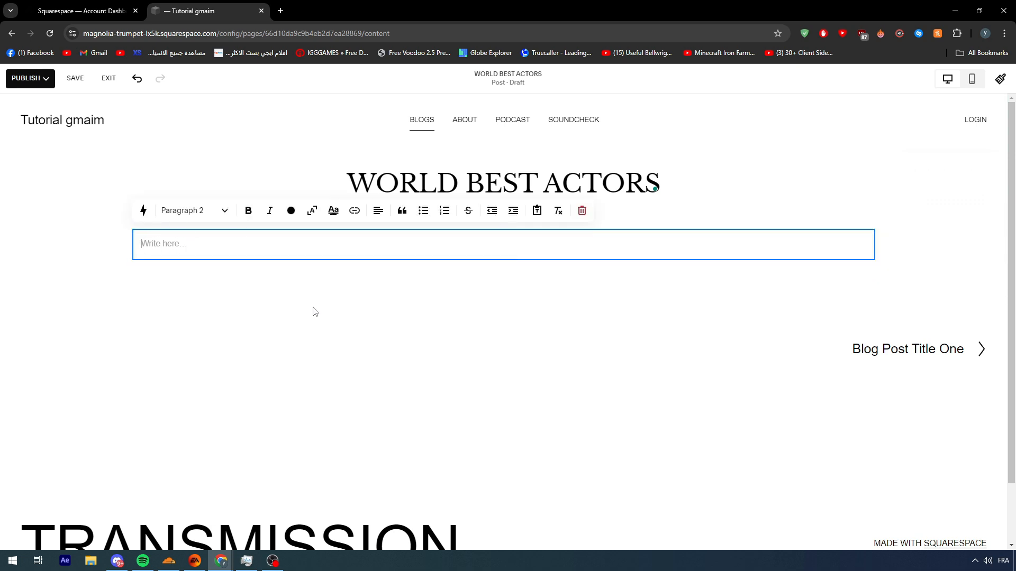
left_click(296, 331)
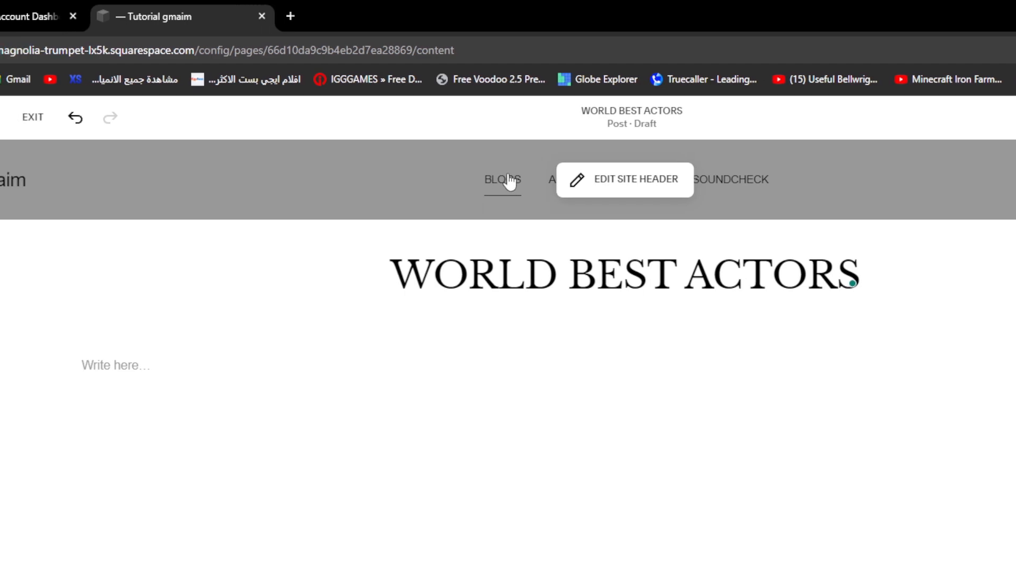
Step: Enter LIONEL MESSI in the post's empty body text block, clearing the trial text typed before it
scroll(916, 295, "down", 2)
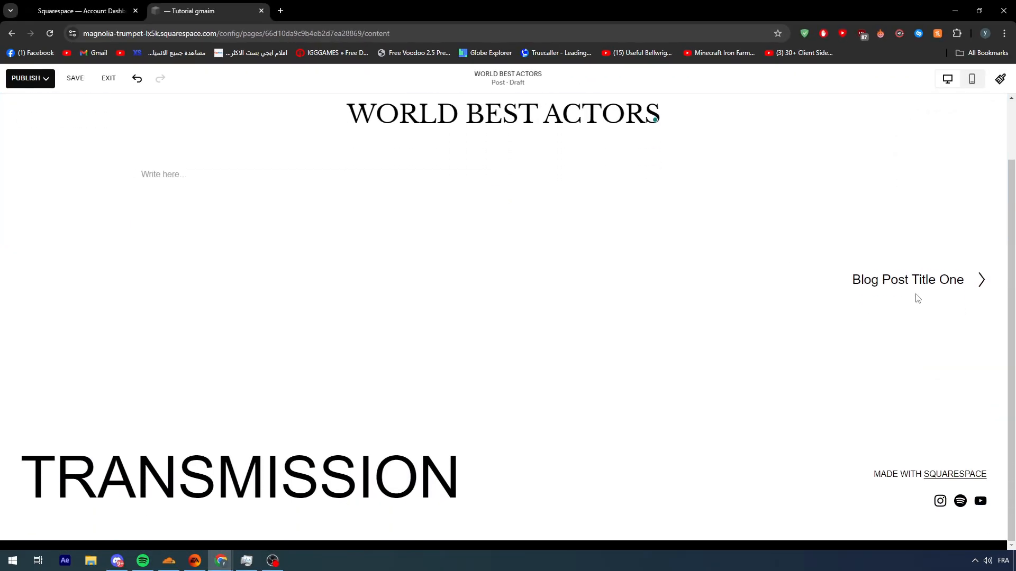
scroll(900, 290, "up", 2)
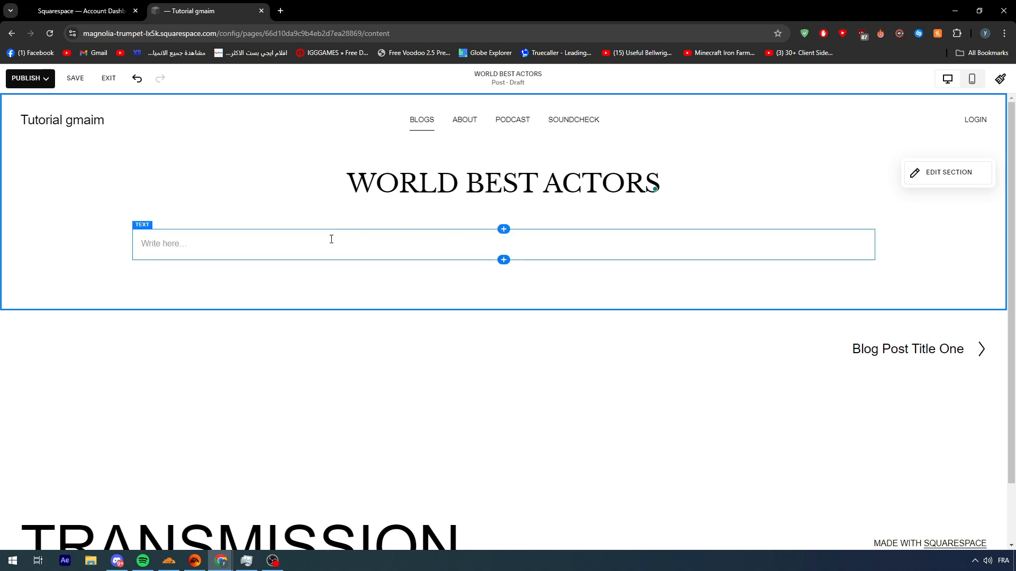
left_click(246, 244)
left_click(284, 281)
left_click(188, 240)
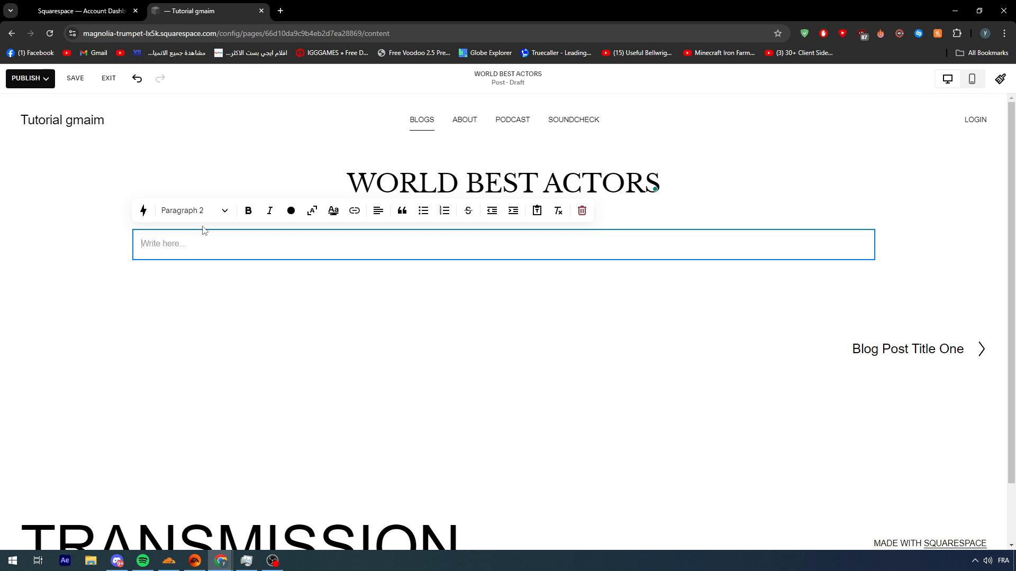
type("a")
key("BackSpace")
type("SMITHS")
key("BackSpace")
key("BackSpace")
key("BackSpace")
key("BackSpace")
key("BackSpace")
key("BackSpace")
type("LIONEL MES")
left_click(301, 302)
Step: Add an empty image block directly below the LIONEL MESSI text and dismiss its image source choices
left_click(529, 242)
left_click(503, 268)
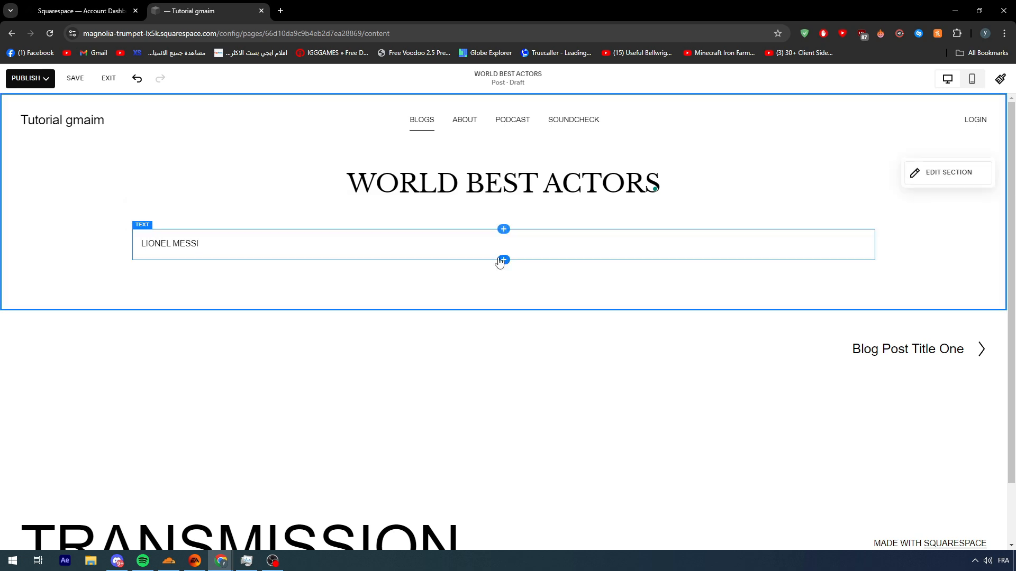
left_click(504, 262)
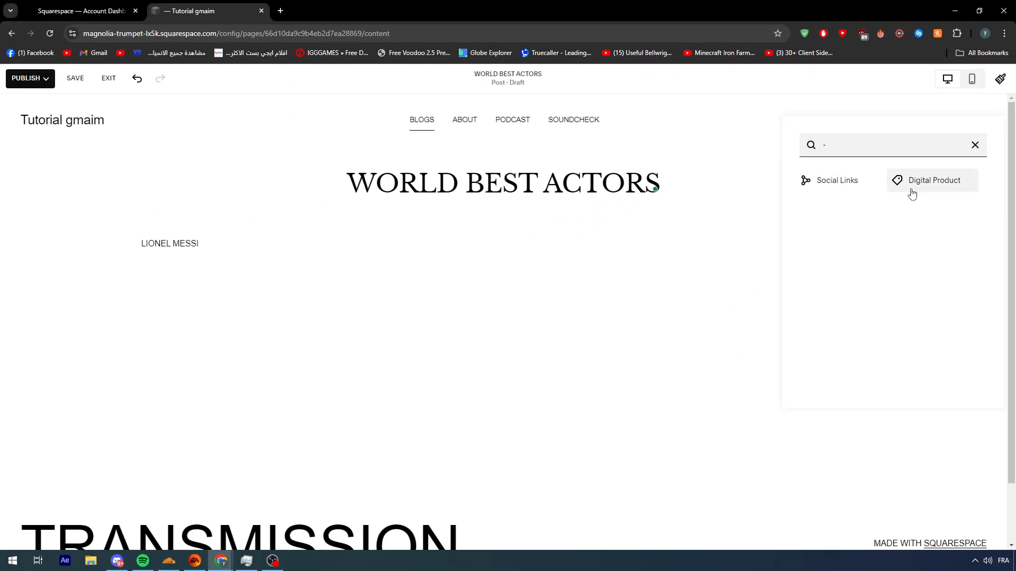
left_click(920, 199)
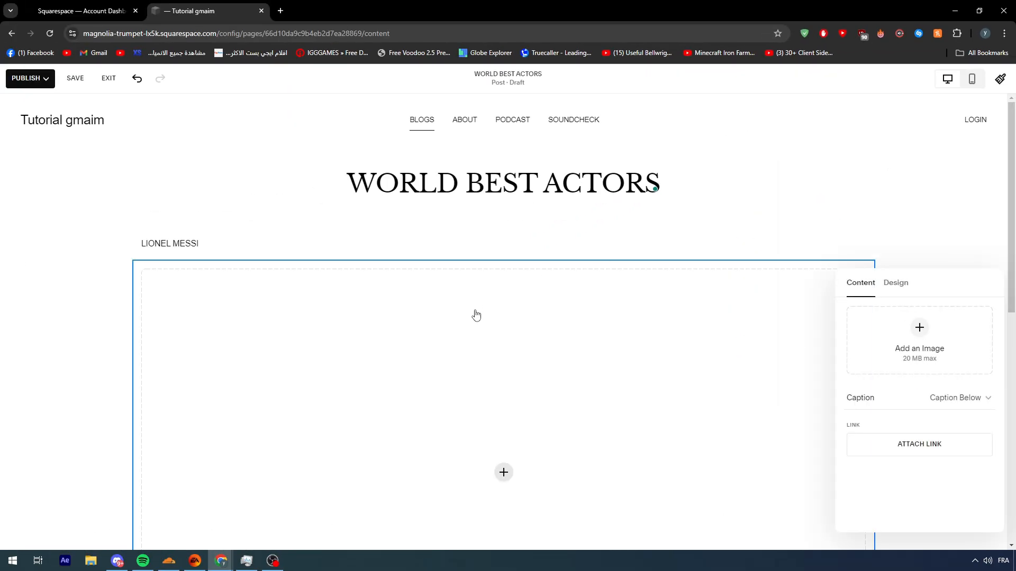
scroll(487, 313, "down", 2)
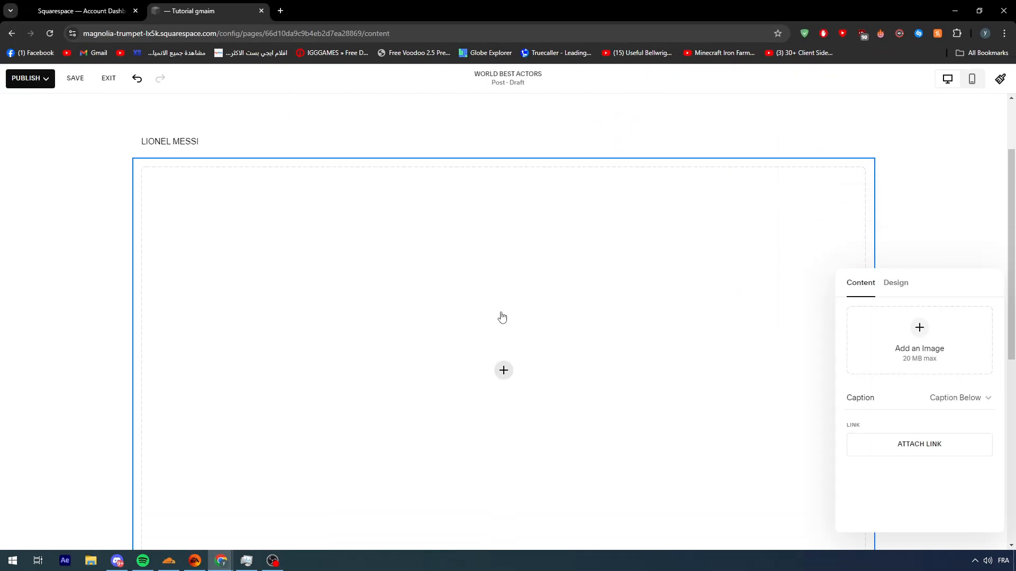
left_click(104, 155)
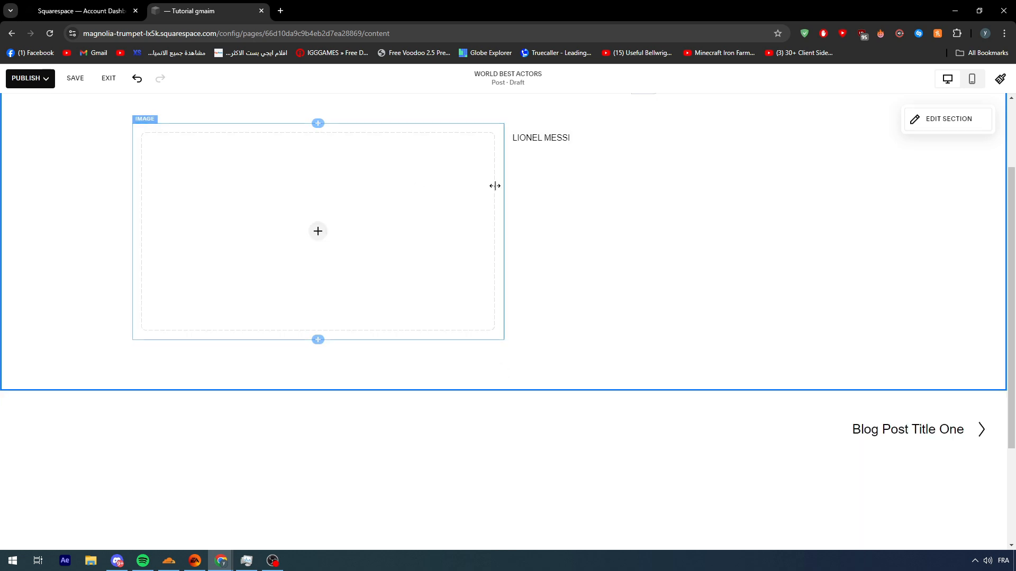
Step: Move the empty image block to the right side of the LIONEL MESSI text
scroll(529, 274, "up", 1)
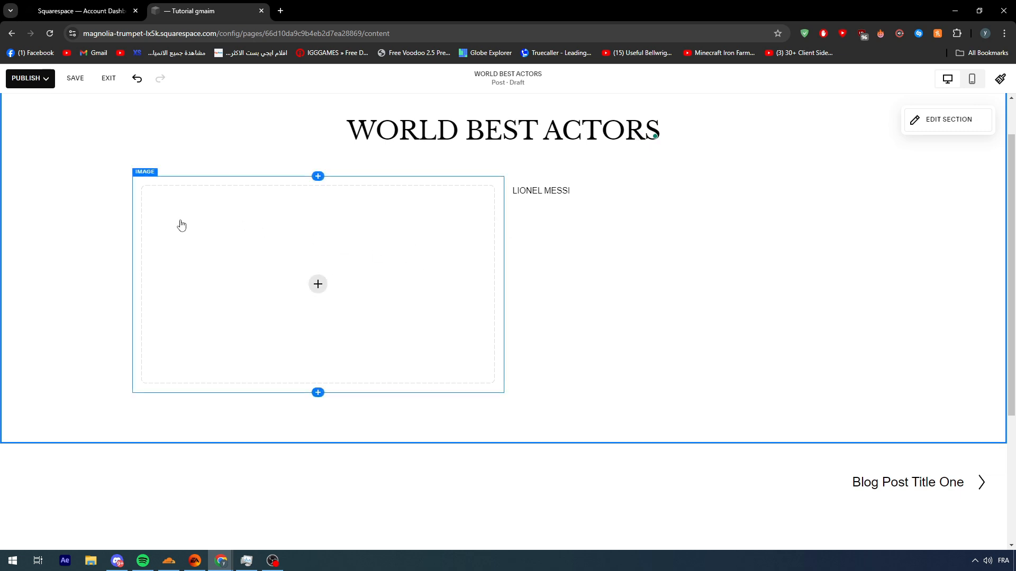
left_click_drag(160, 231, 608, 197)
left_click_drag(170, 261, 655, 191)
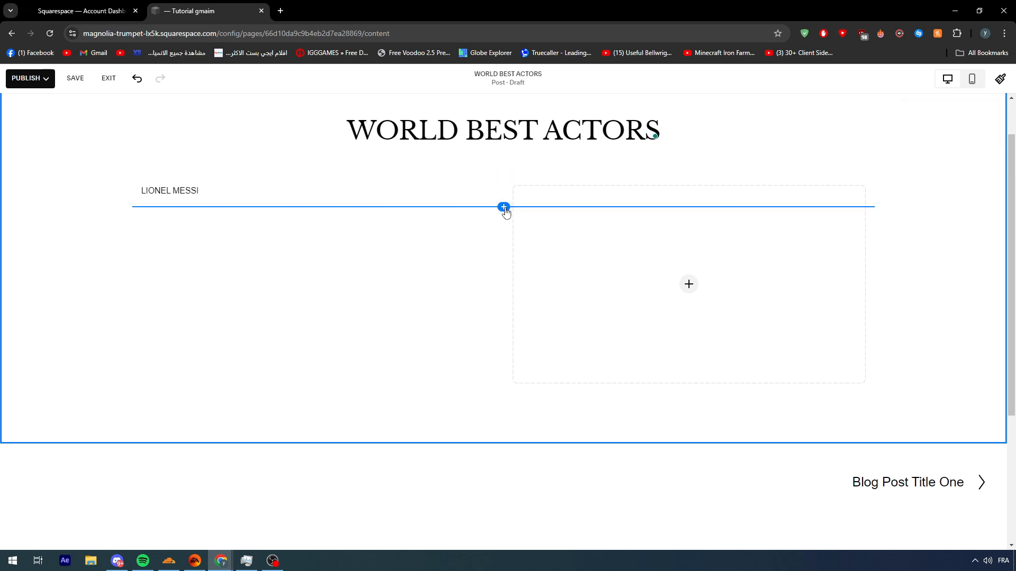
scroll(439, 214, "down", 4)
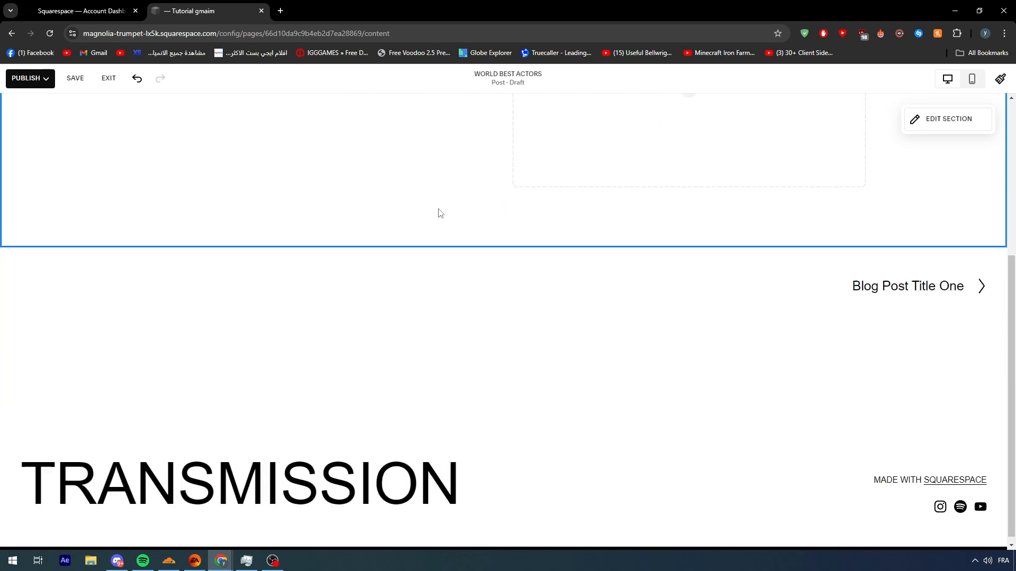
scroll(439, 213, "up", 5)
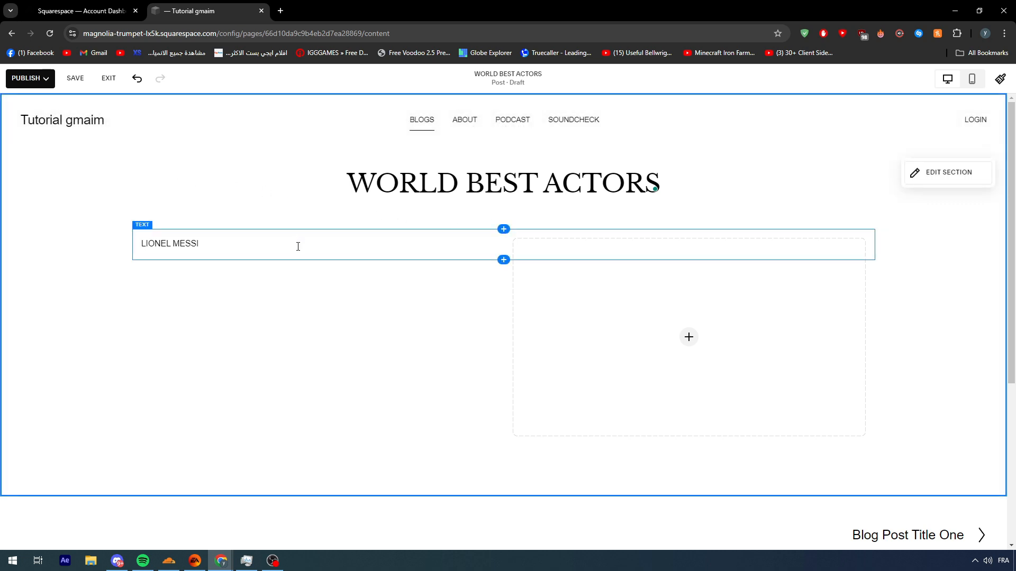
Step: Rearrange the post body so the image block spans the full width with the LIONEL MESSI text beneath it
mouse_move(256, 236)
left_mouse_down()
mouse_move(268, 236)
mouse_move(260, 237)
left_mouse_up()
scroll(392, 224, "down", 3)
scroll(389, 222, "down", 4)
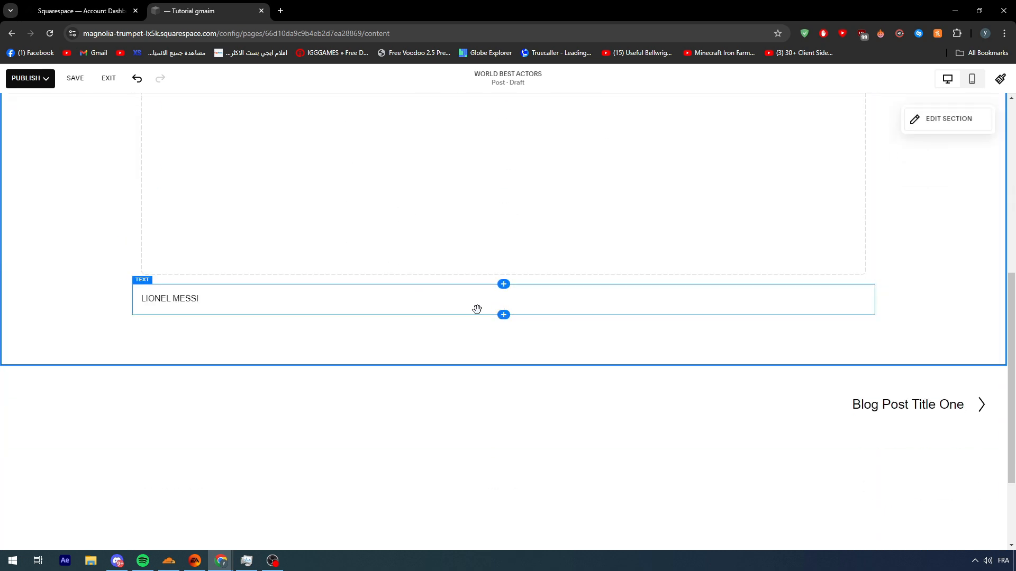
scroll(477, 309, "up", 6)
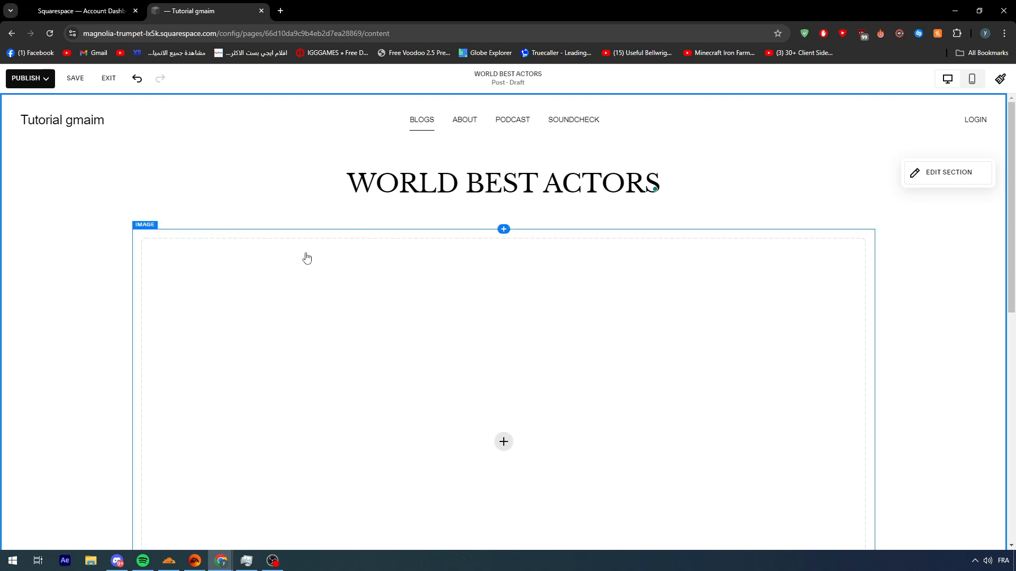
scroll(301, 261, "down", 6)
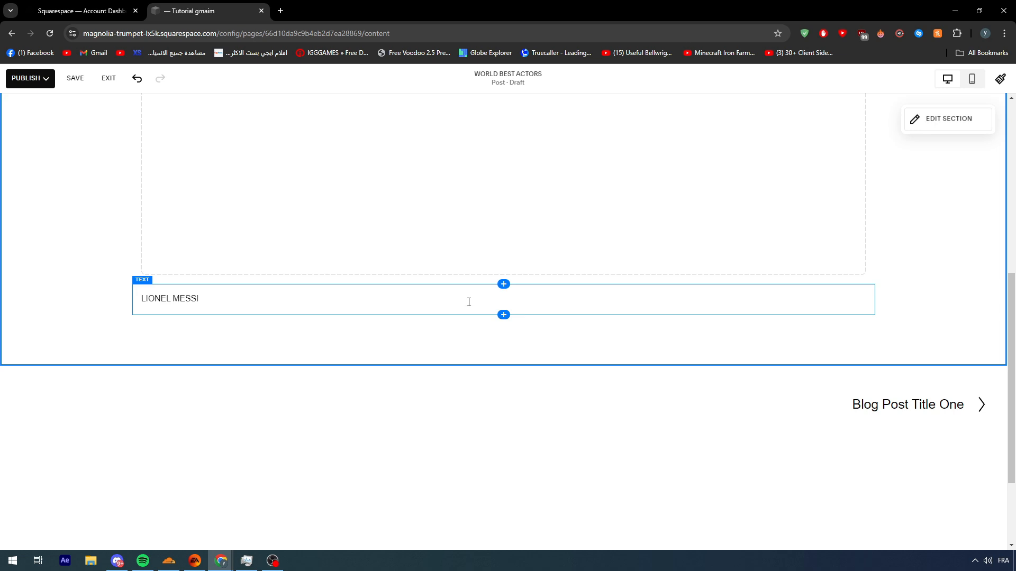
scroll(467, 302, "up", 6)
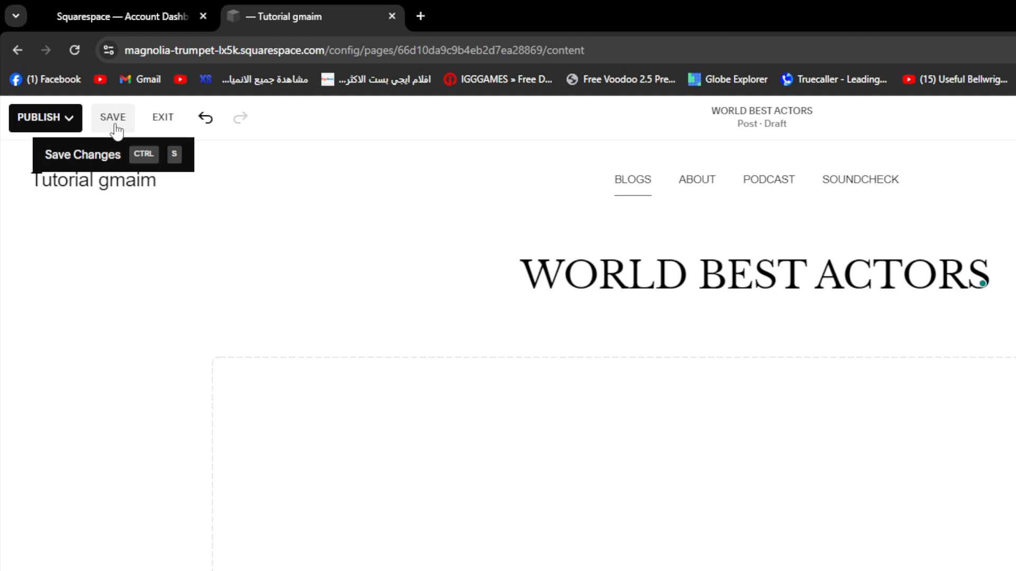
Step: Save the WORLD BEST ACTORS draft and open its publishing options
left_click(116, 127)
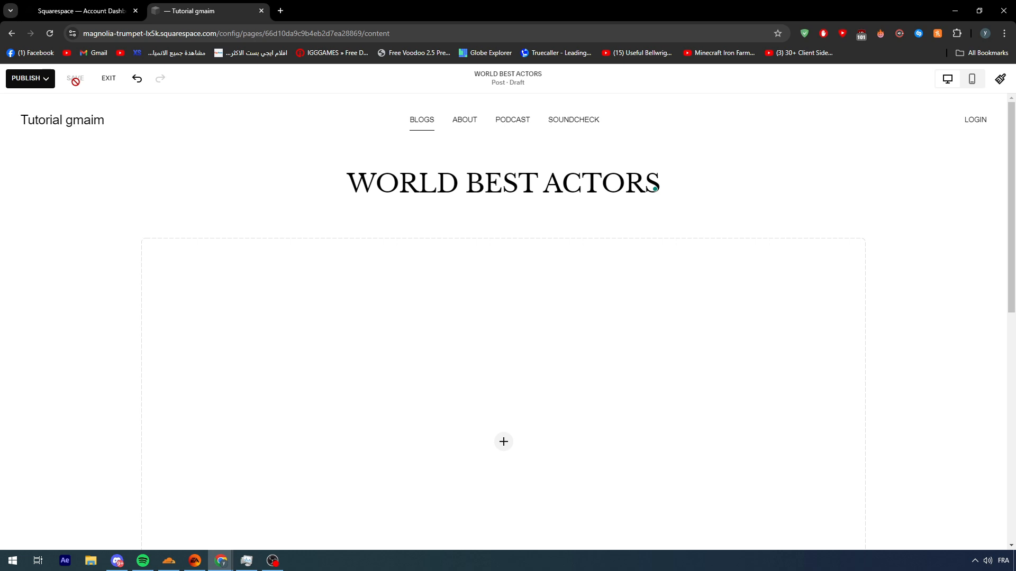
left_click(37, 81)
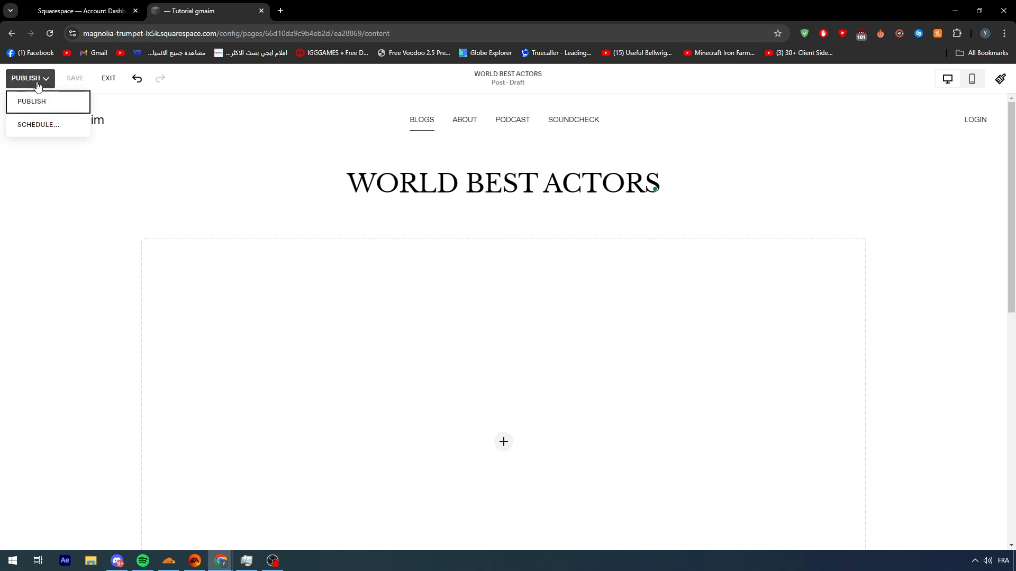